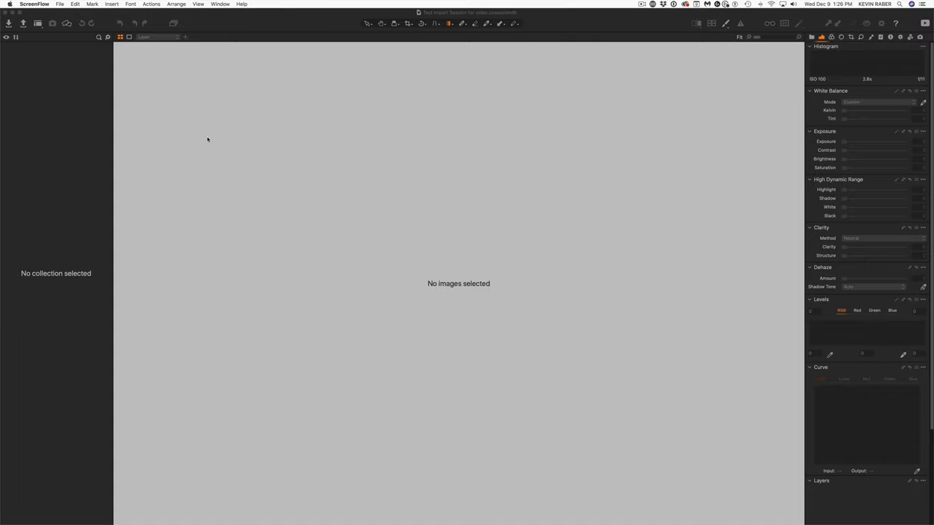
Bring Capture One to the front and open the Import Images dialog from the File menu
{"action": "left_click", "coordinate": [57, 4]}
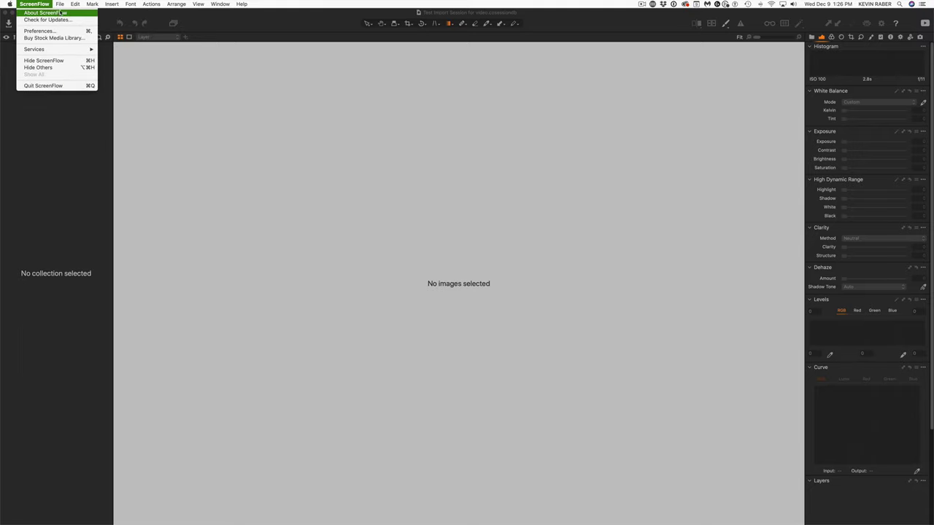
{"action": "left_click", "coordinate": [326, 121]}
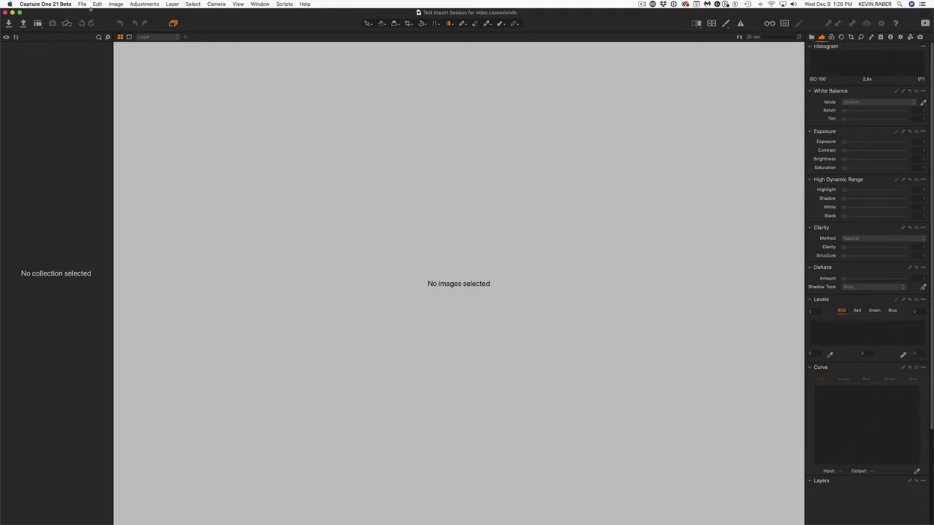
{"action": "left_click", "coordinate": [85, 4]}
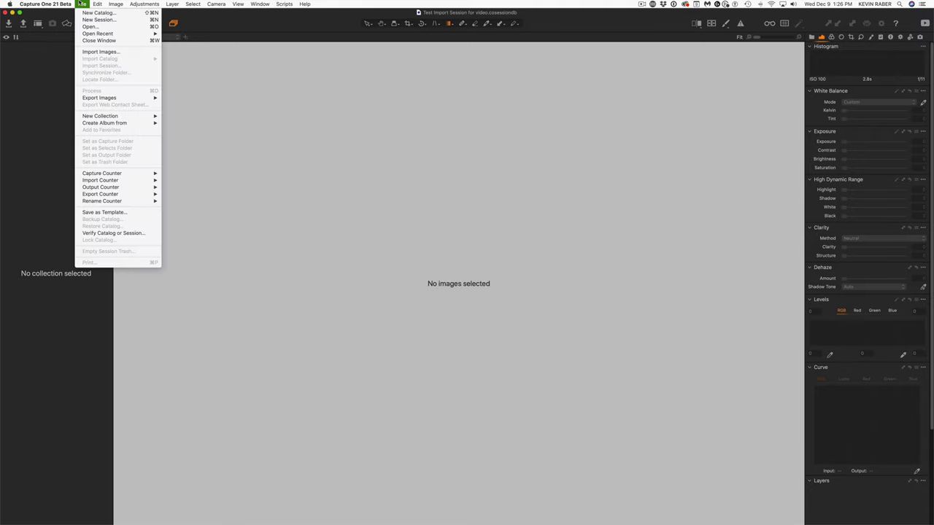
{"action": "left_click", "coordinate": [95, 52]}
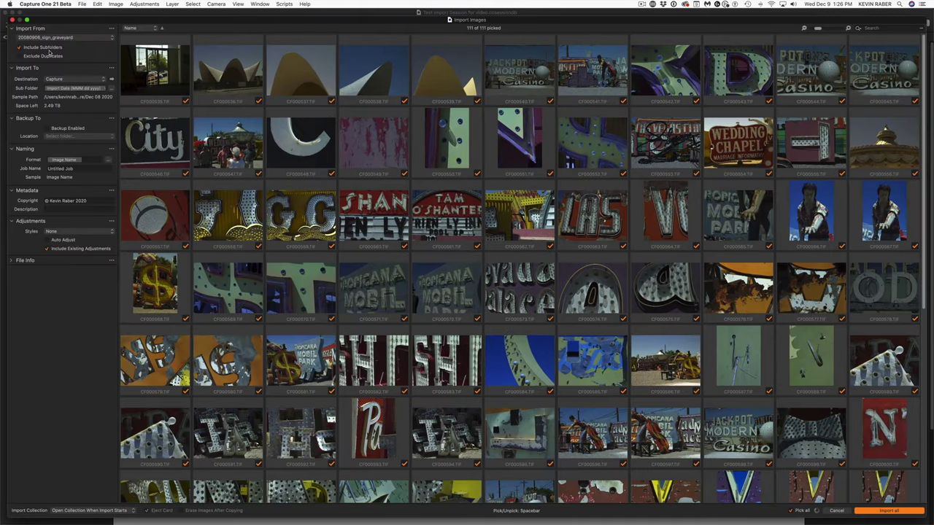
Choose C1 Demo Files as the import source, picking all 218 images, and scroll the thumbnails
{"action": "left_click", "coordinate": [70, 42]}
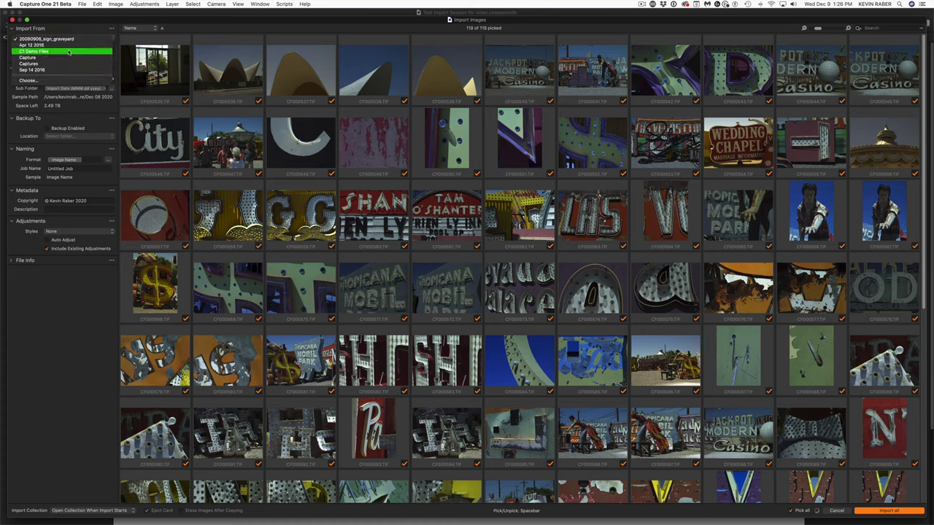
{"action": "left_click", "coordinate": [515, 64]}
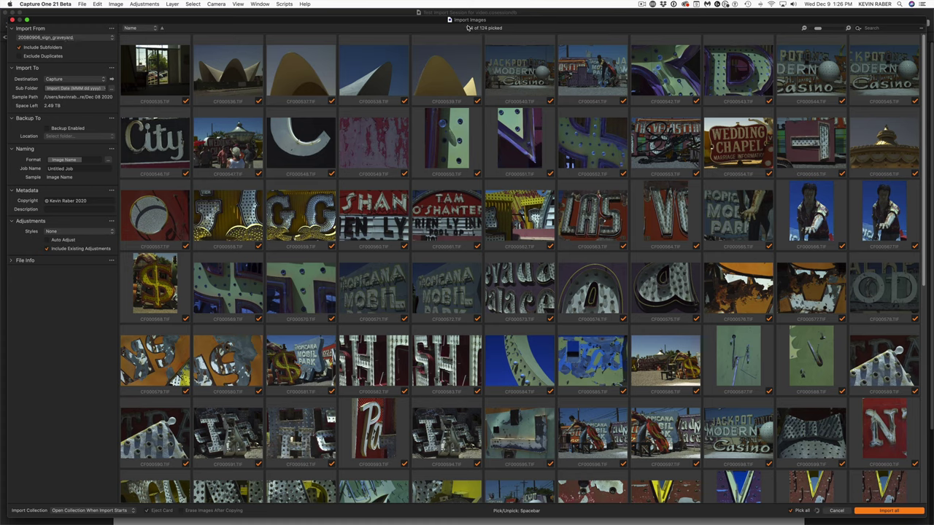
{"action": "left_click", "coordinate": [47, 39]}
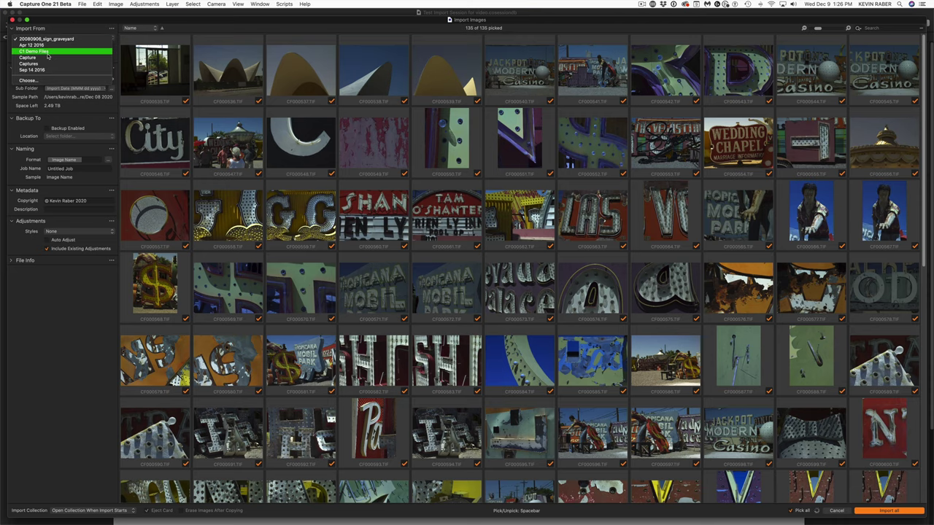
{"action": "left_click", "coordinate": [48, 54]}
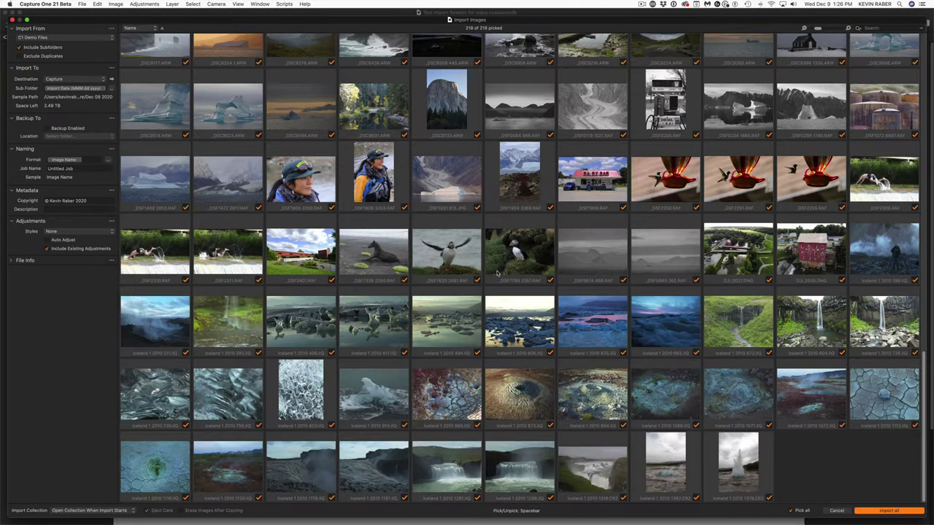
{"action": "scroll", "coordinate": [497, 273], "scroll_direction": "up", "scroll_amount": 20}
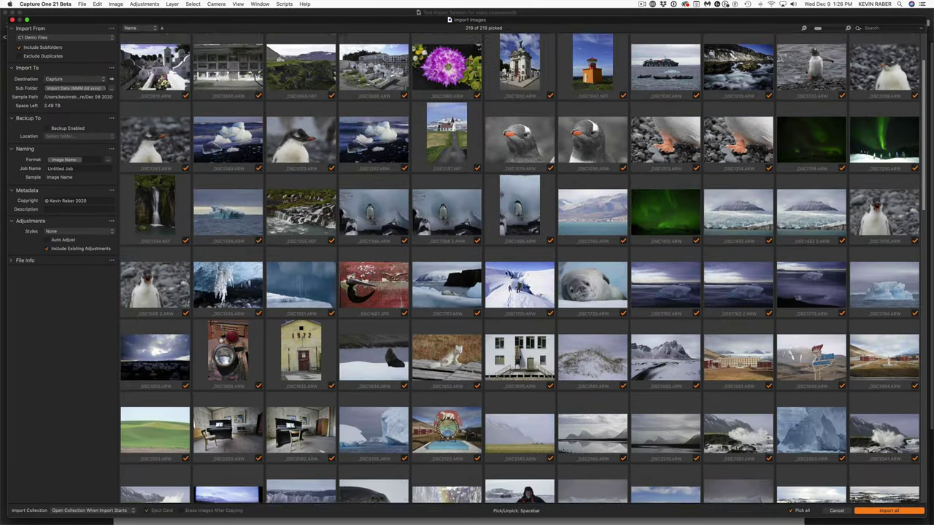
{"action": "scroll", "coordinate": [522, 268], "scroll_direction": "up", "scroll_amount": 3}
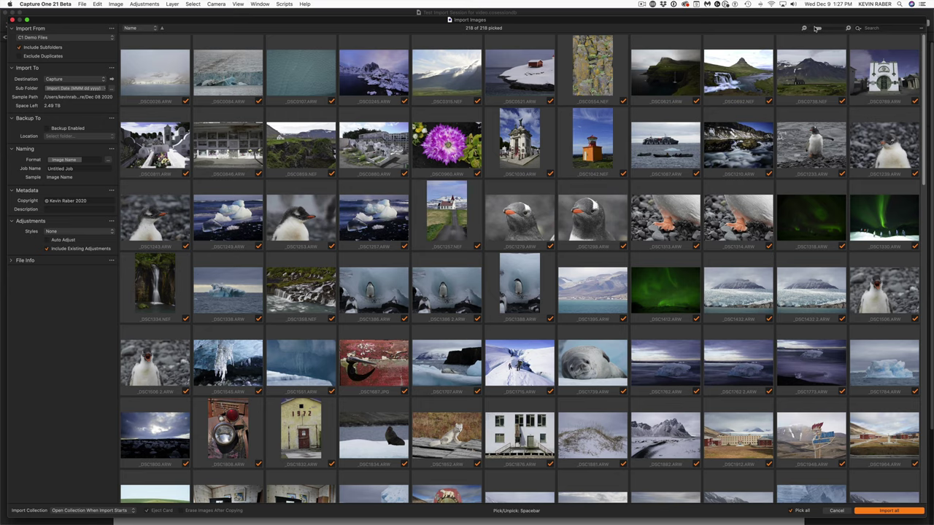
Enlarge the import thumbnails with the thumbnail size slider
{"action": "left_click_drag", "start_coordinate": [816, 28], "coordinate": [829, 30]}
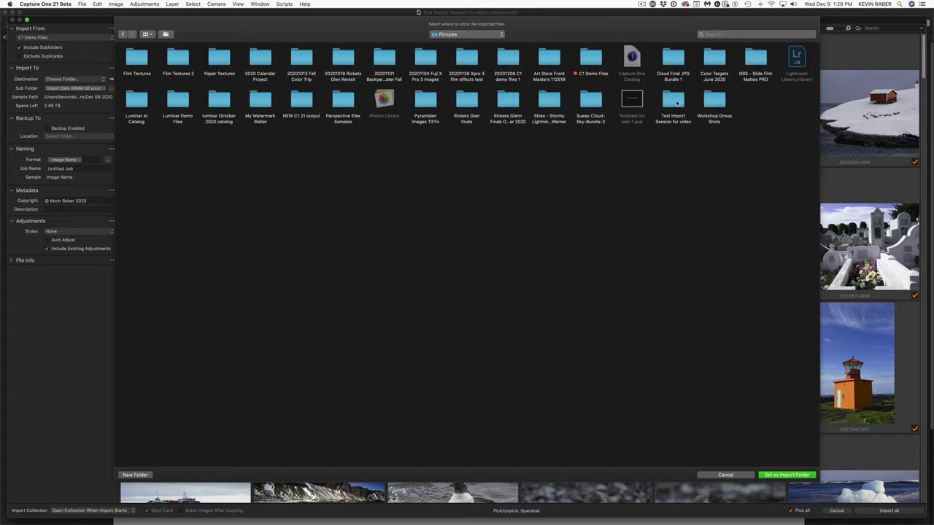
Set the import destination to the Capture folder inside Test Import Session for video
{"action": "left_click", "coordinate": [677, 102]}
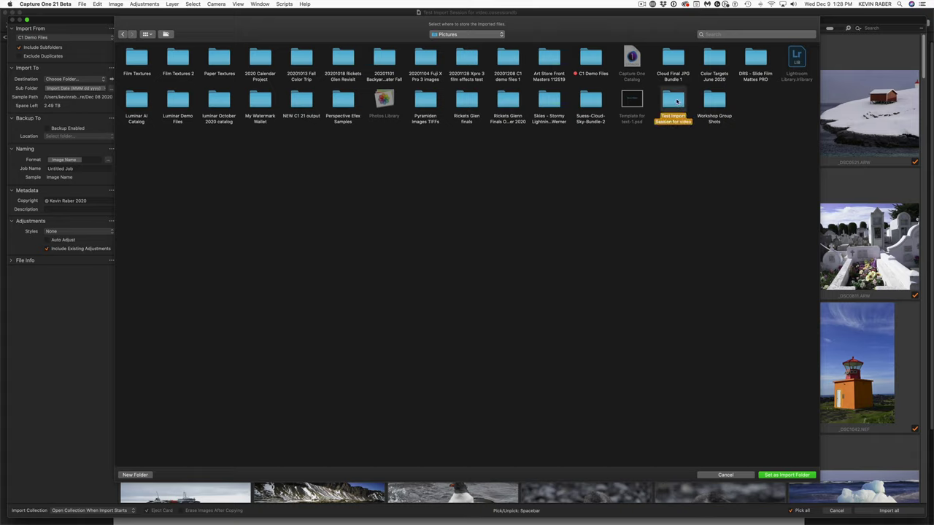
{"action": "double_click", "coordinate": [677, 102]}
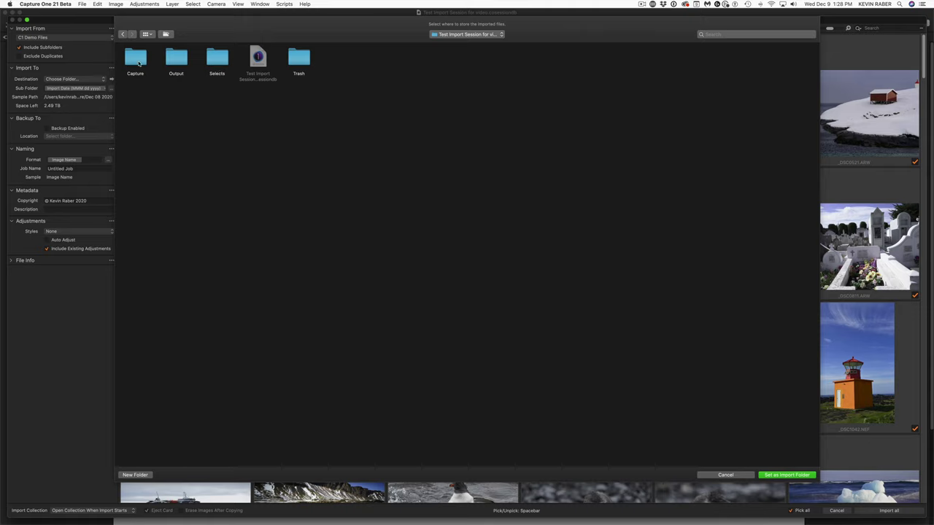
{"action": "double_click", "coordinate": [136, 62]}
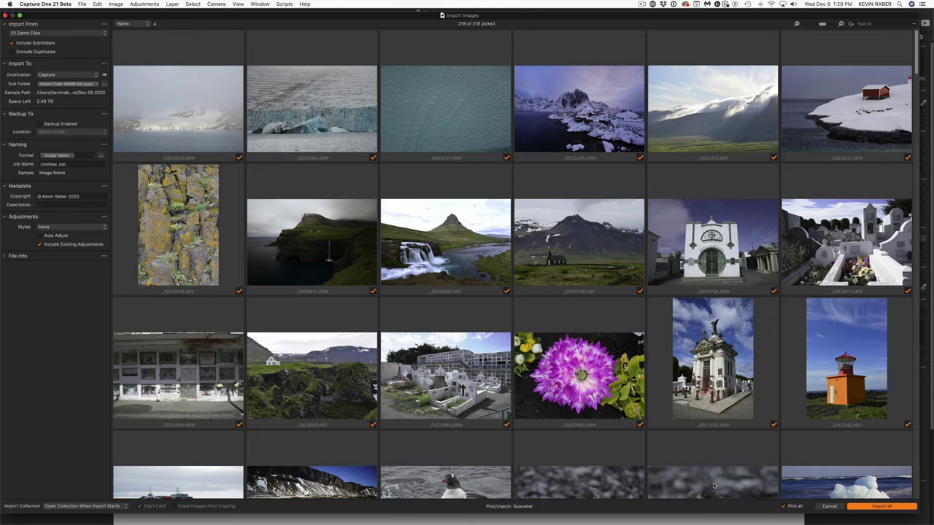
Import all 218 images, then browse the session and open the red mill photo DJI_0035.DNG
{"action": "left_click", "coordinate": [876, 506]}
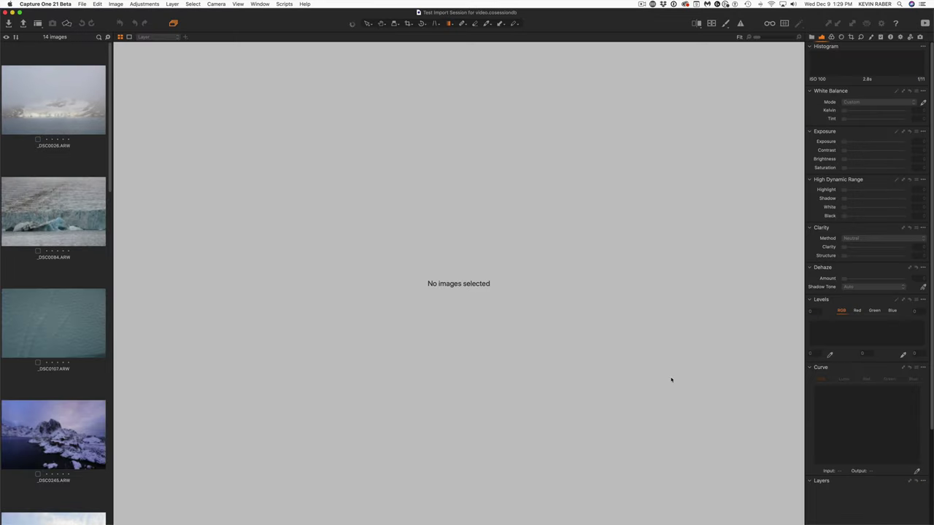
{"action": "left_click", "coordinate": [37, 109]}
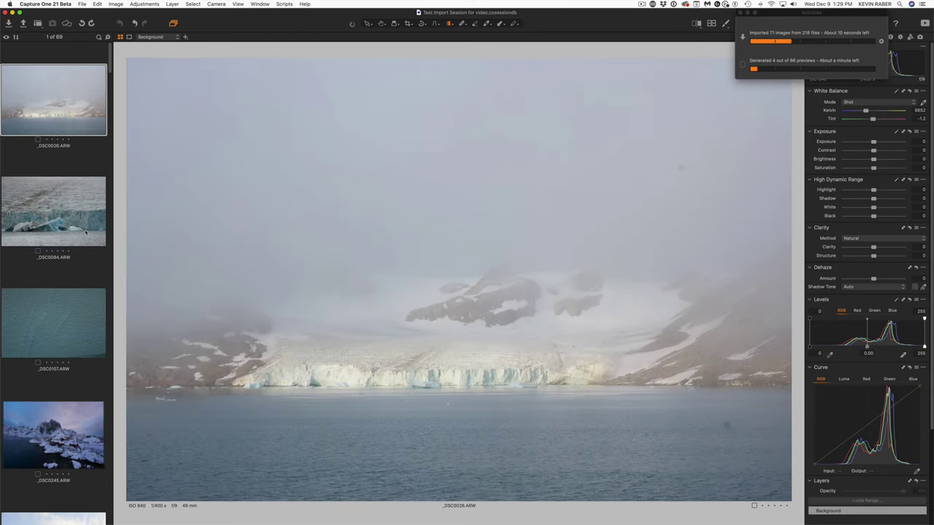
{"action": "scroll", "coordinate": [74, 321], "scroll_direction": "down", "scroll_amount": 20}
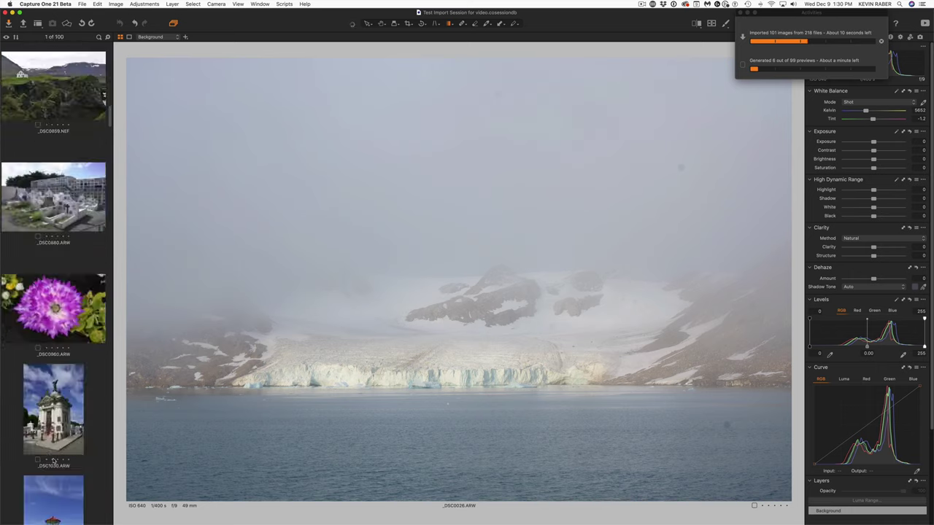
{"action": "scroll", "coordinate": [24, 292], "scroll_direction": "down", "scroll_amount": 15}
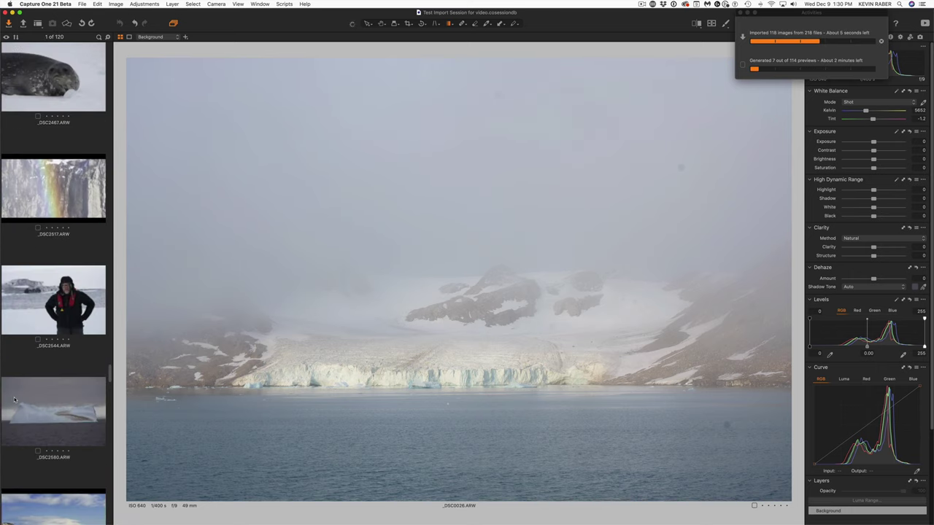
{"action": "scroll", "coordinate": [18, 397], "scroll_direction": "down", "scroll_amount": 20}
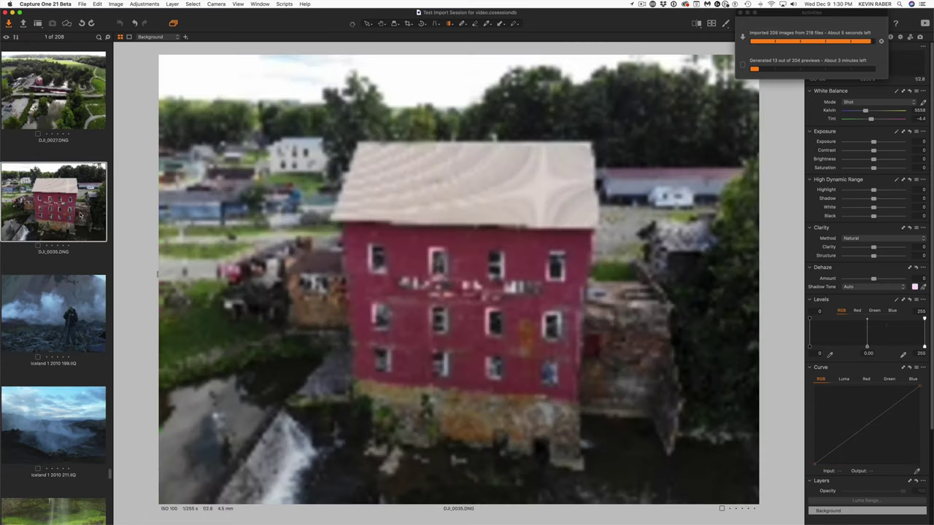
{"action": "left_click", "coordinate": [53, 201]}
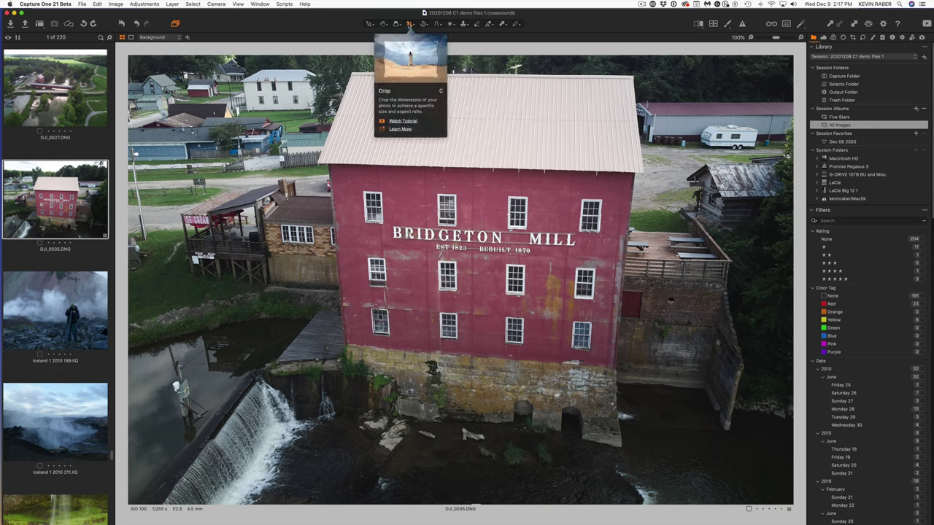
View the online Introduction to Crop tutorial in Safari, then quit Safari to return to Capture One
{"action": "left_click", "coordinate": [403, 121]}
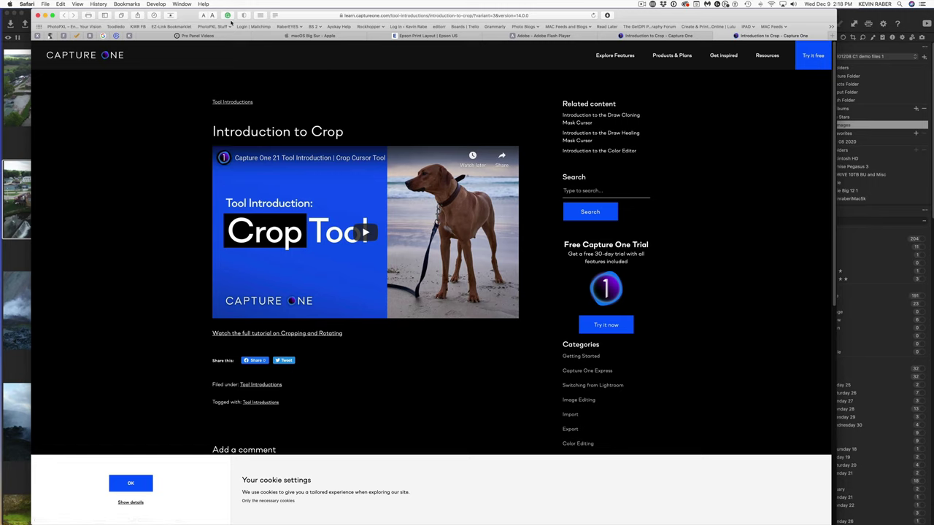
{"action": "left_click", "coordinate": [44, 3]}
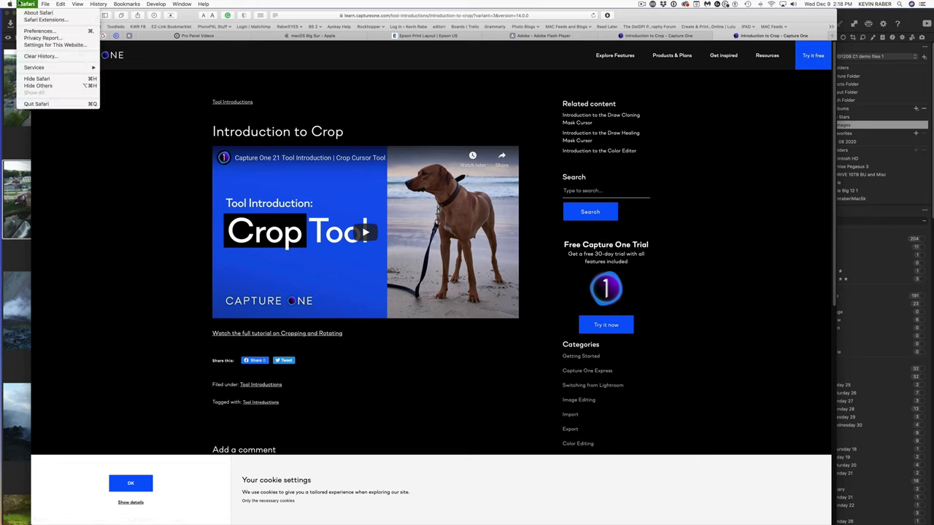
{"action": "left_click", "coordinate": [51, 104]}
{"action": "key", "text": "super+Tab"}
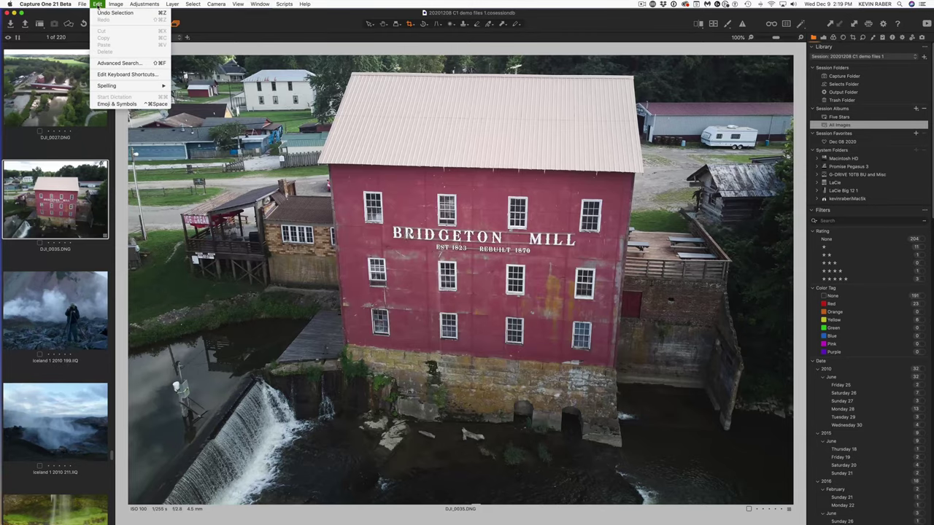
Open the keyboard shortcut editor to view the Speed Edit Keys assignments (Exposure Q, Clarity Z)
{"action": "left_click", "coordinate": [126, 75]}
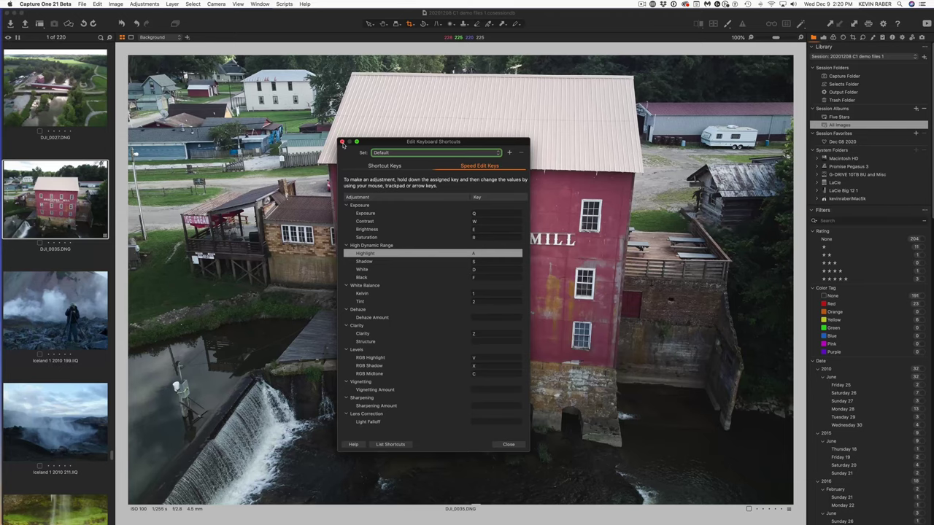
Close the Edit Keyboard Shortcuts dialog to return to the Bridgeton Mill photo
{"action": "left_click", "coordinate": [342, 142]}
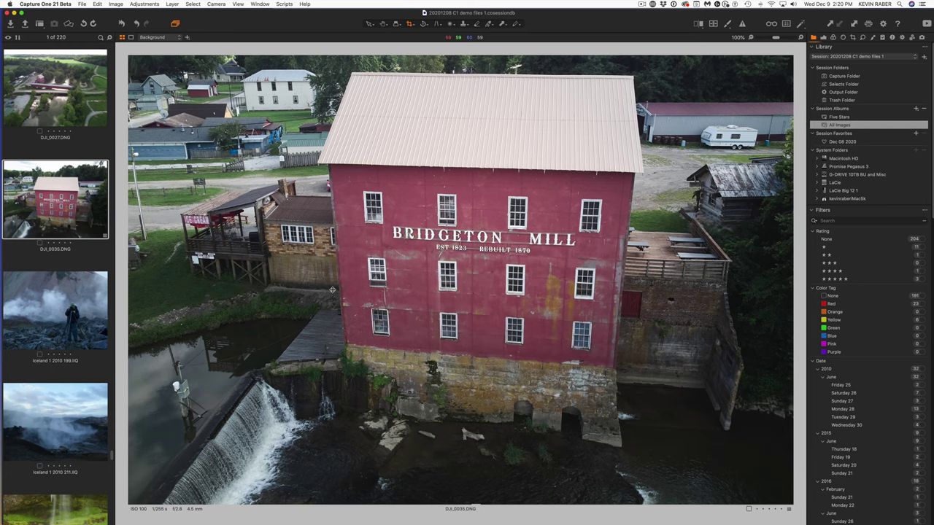
Swing the mill photo's exposure up and down with the Q Speed Edit key, settling near 0.6
{"action": "key", "text": "q"}
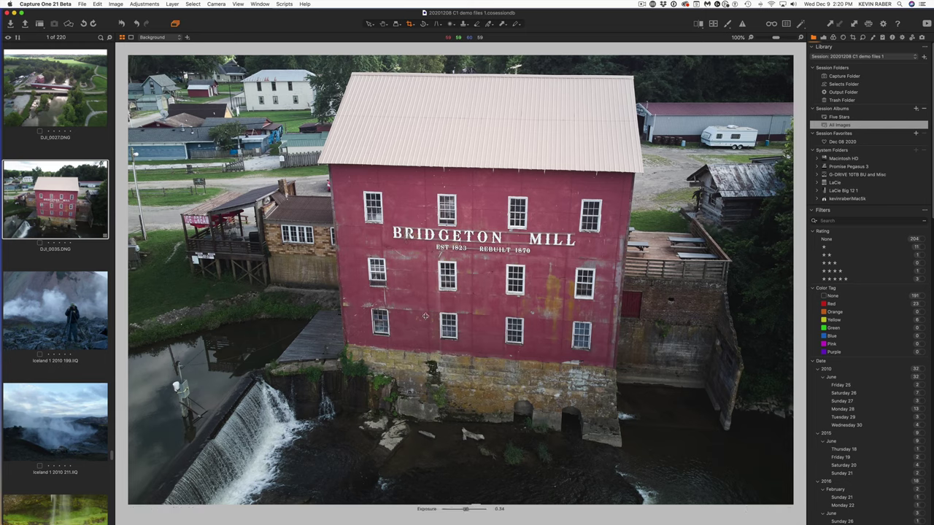
{"action": "scroll", "coordinate": [431, 324], "scroll_direction": "down", "scroll_amount": 10}
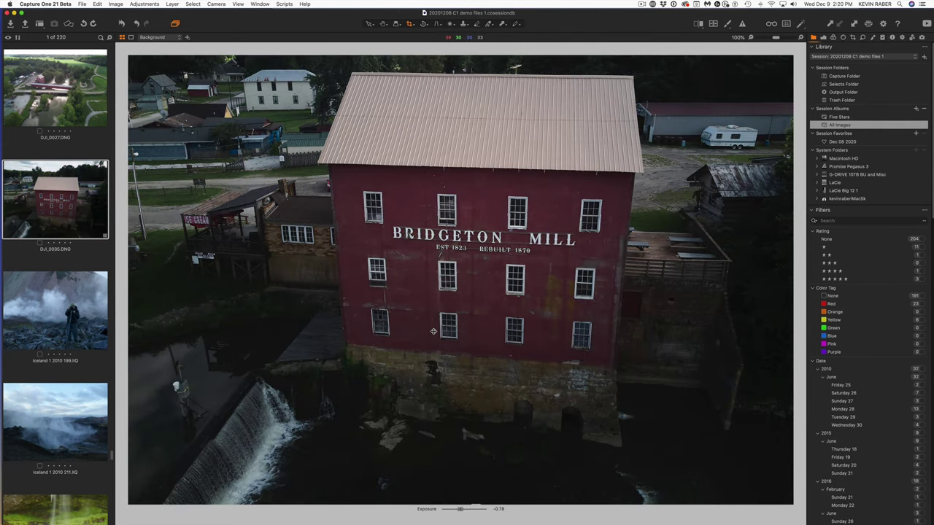
{"action": "scroll", "coordinate": [433, 331], "scroll_direction": "up", "scroll_amount": 10}
{"action": "scroll", "coordinate": [433, 331], "scroll_direction": "down", "scroll_amount": 8}
{"action": "scroll", "coordinate": [433, 331], "scroll_direction": "up", "scroll_amount": 10}
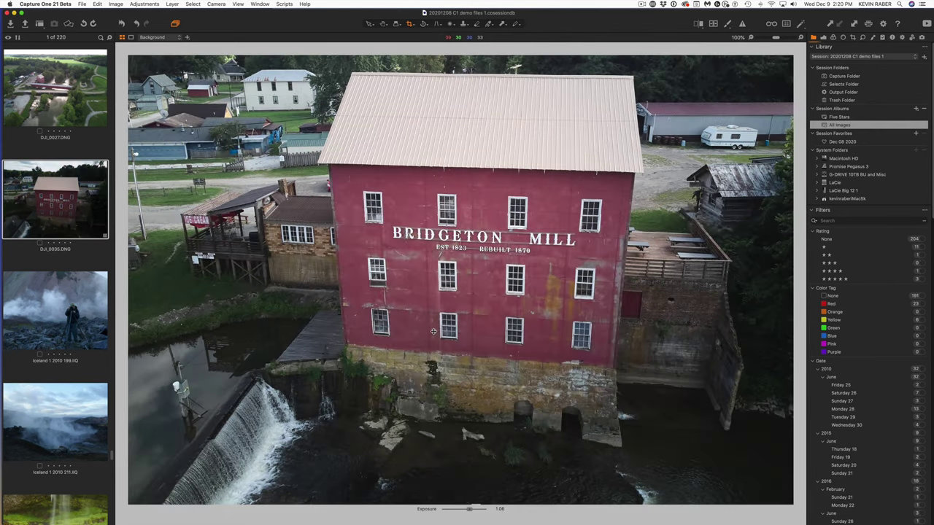
{"action": "scroll", "coordinate": [433, 331], "scroll_direction": "down", "scroll_amount": 10}
{"action": "scroll", "coordinate": [433, 331], "scroll_direction": "up", "scroll_amount": 6}
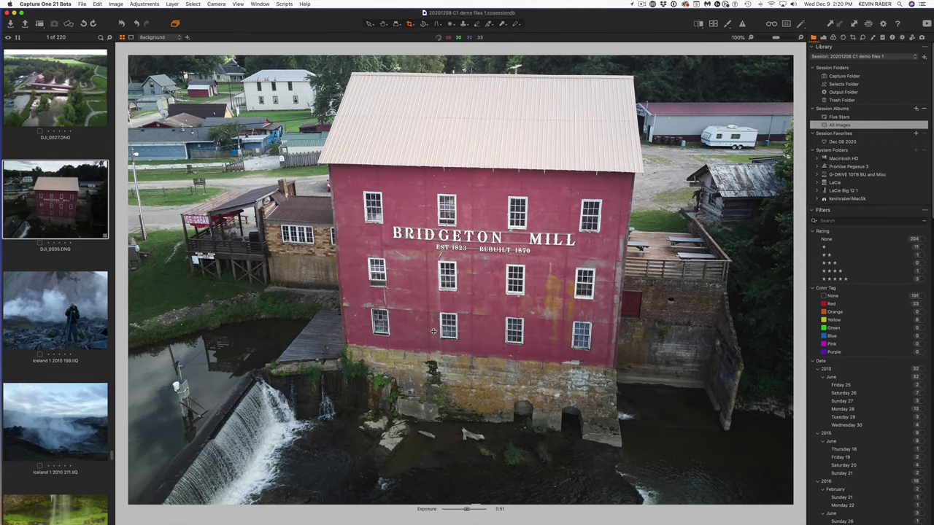
{"action": "scroll", "coordinate": [434, 332], "scroll_direction": "up", "scroll_amount": 2}
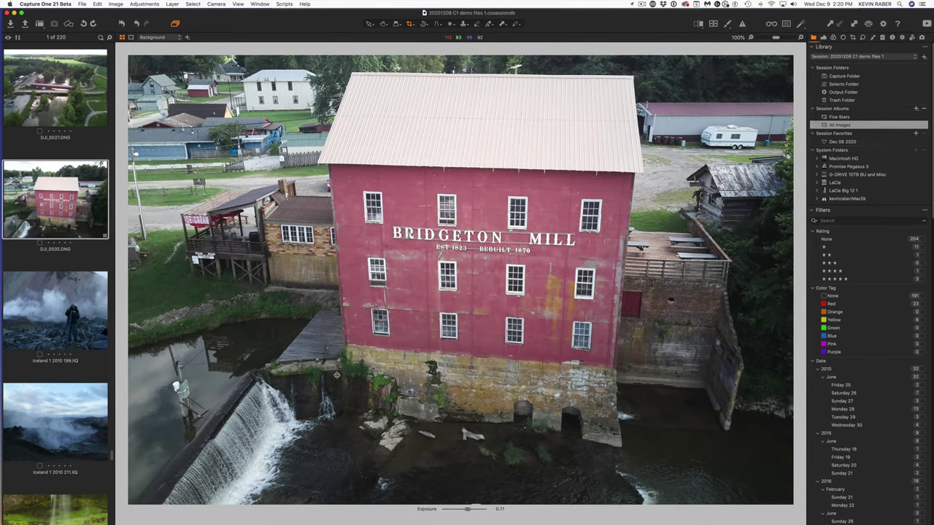
{"action": "scroll", "coordinate": [460, 280], "scroll_direction": "up", "scroll_amount": 2}
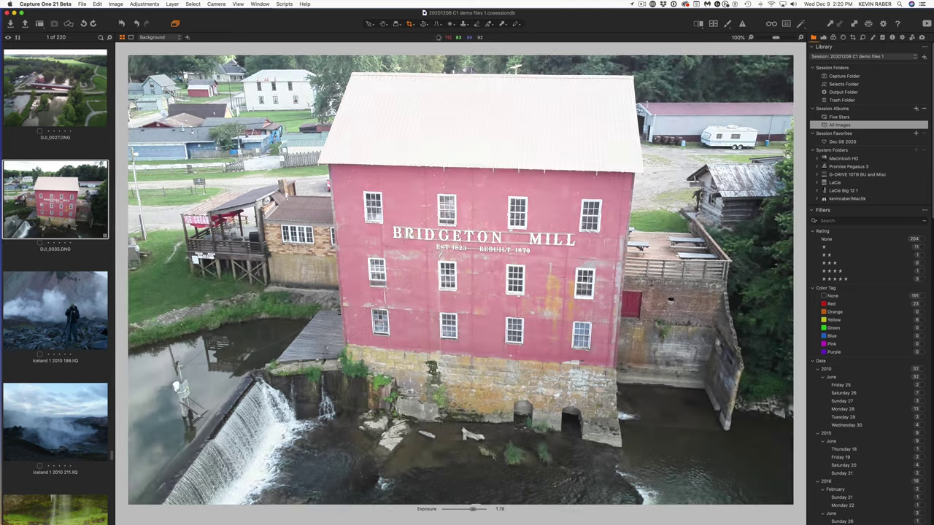
{"action": "scroll", "coordinate": [461, 280], "scroll_direction": "down", "scroll_amount": 4}
{"action": "scroll", "coordinate": [460, 281], "scroll_direction": "up", "scroll_amount": 1}
{"action": "scroll", "coordinate": [460, 280], "scroll_direction": "up", "scroll_amount": 3}
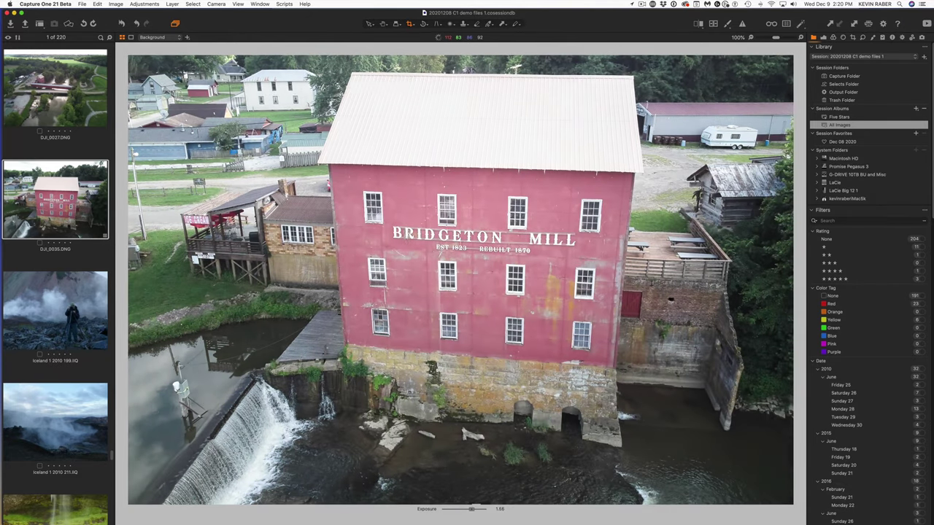
{"action": "scroll", "coordinate": [460, 280], "scroll_direction": "down", "scroll_amount": 10}
{"action": "scroll", "coordinate": [461, 280], "scroll_direction": "down", "scroll_amount": 1}
{"action": "scroll", "coordinate": [460, 280], "scroll_direction": "up", "scroll_amount": 15}
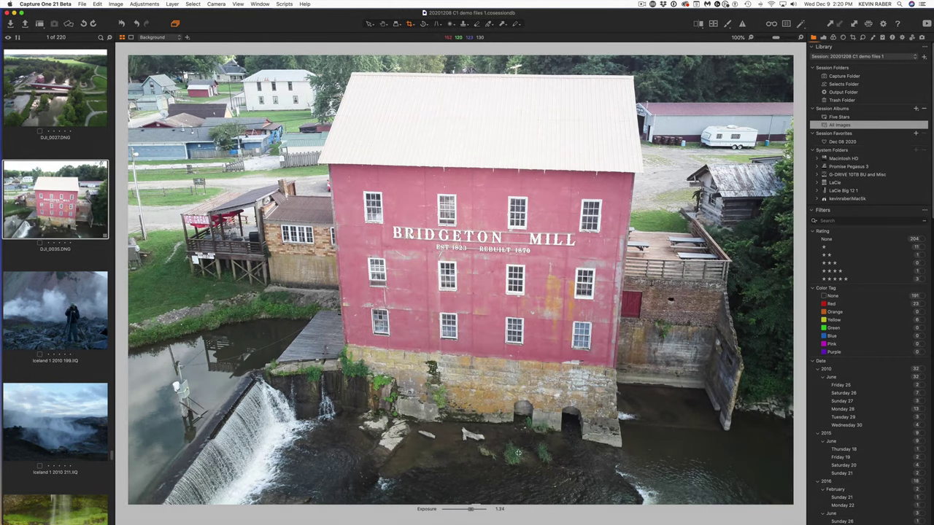
{"action": "left_click_drag", "start_coordinate": [517, 453], "coordinate": [499, 394]}
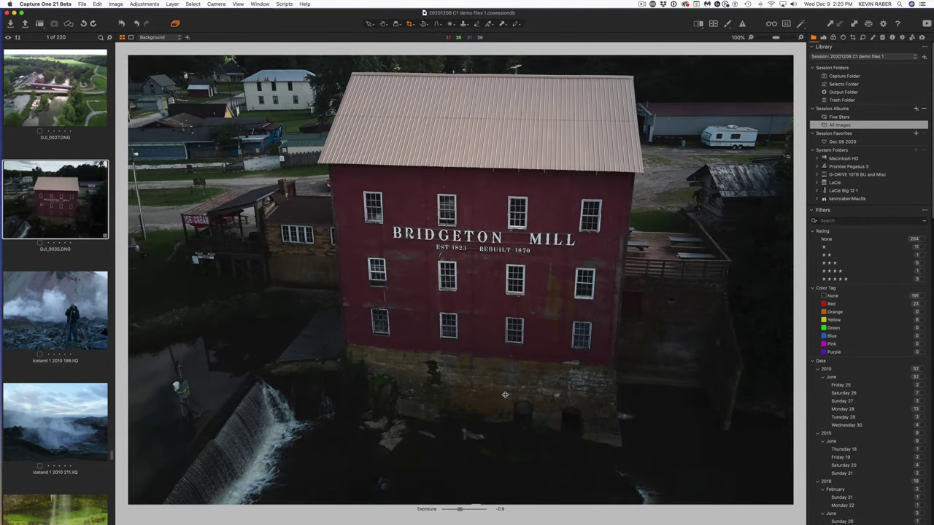
{"action": "left_click_drag", "start_coordinate": [505, 395], "coordinate": [488, 362]}
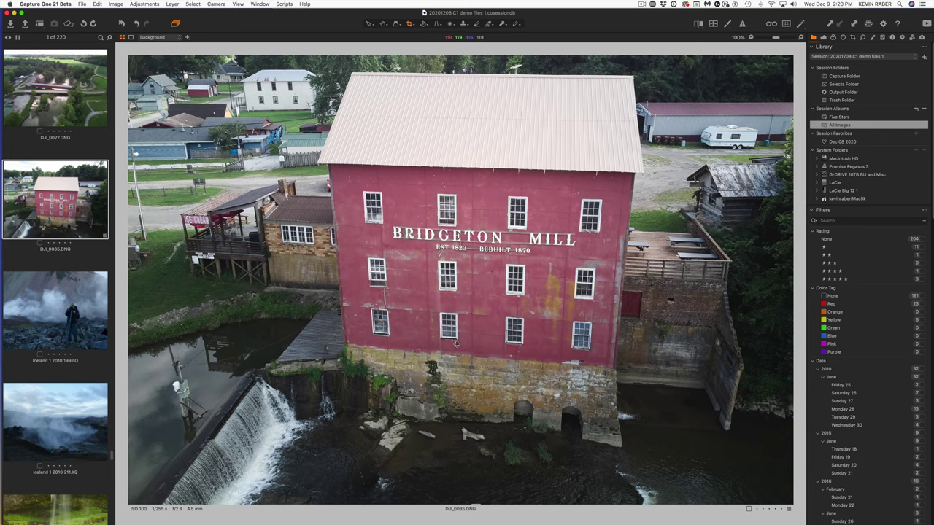
Set the mill photo's contrast to -13, raise brightness, and take saturation to 100, then back to 12
{"action": "left_click_drag", "start_coordinate": [456, 344], "coordinate": [474, 333]}
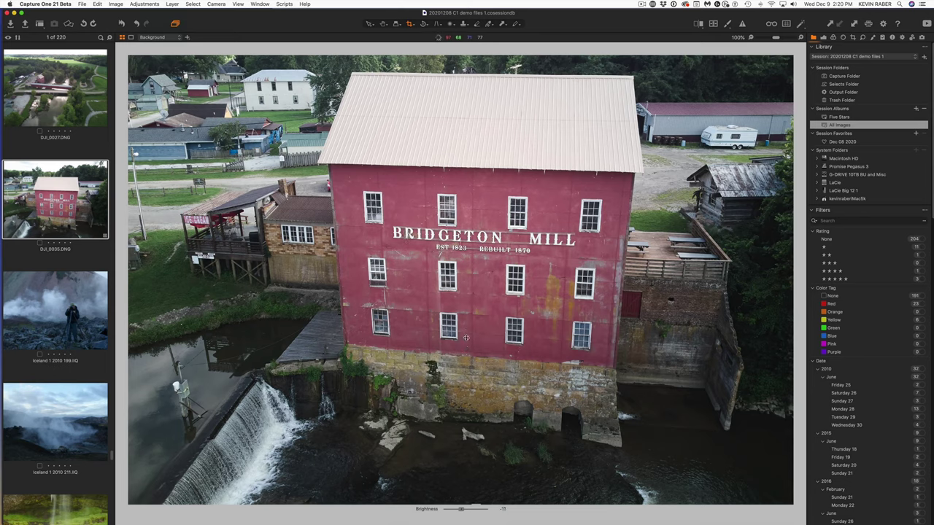
{"action": "left_click_drag", "start_coordinate": [465, 349], "coordinate": [467, 327]}
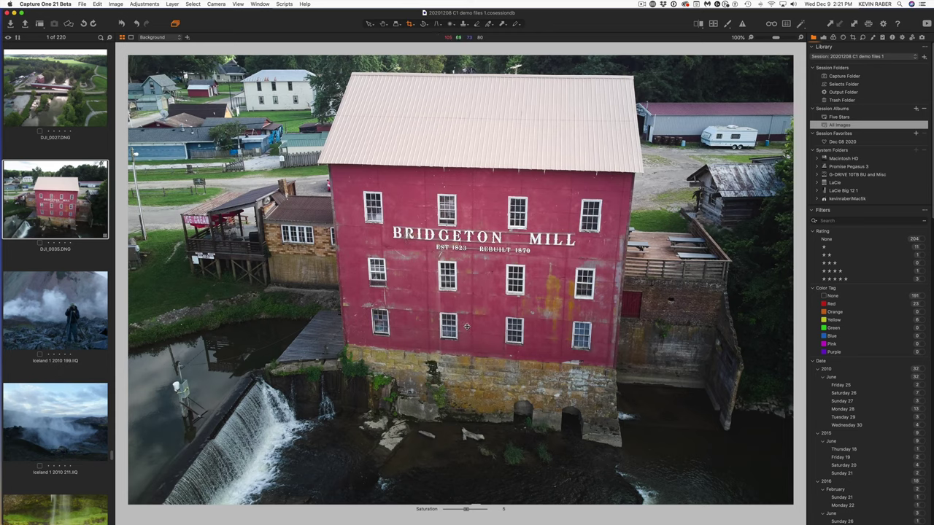
{"action": "left_click_drag", "start_coordinate": [466, 326], "coordinate": [466, 299]}
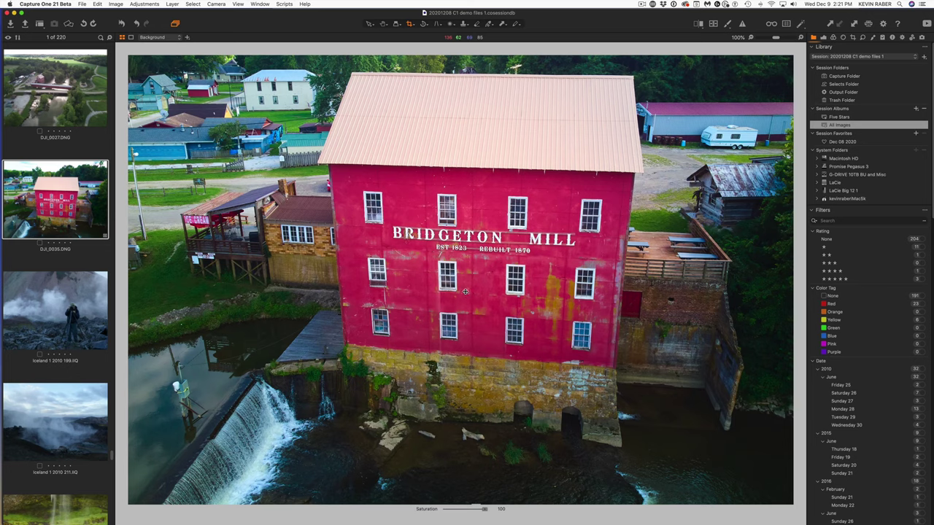
{"action": "left_click_drag", "start_coordinate": [466, 291], "coordinate": [470, 308]}
Rate the mill photo and Iceland 199 one star, then return to the mill photo
{"action": "key", "text": "1"}
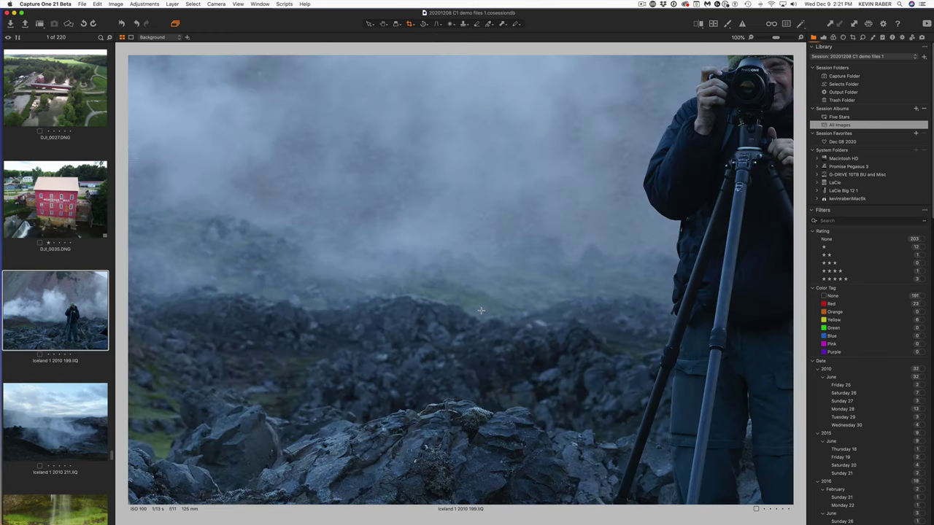
{"action": "key", "text": "1"}
{"action": "key", "text": "Left"}
{"action": "key", "text": "Left"}
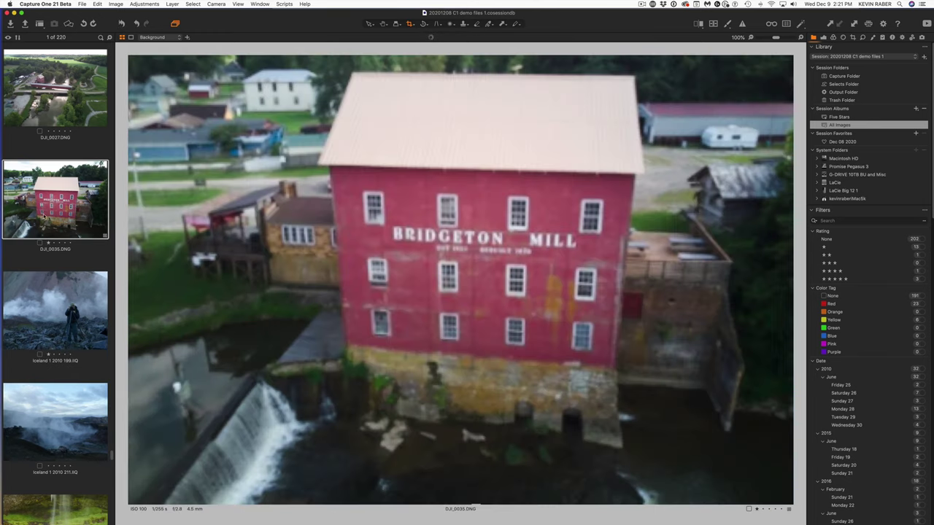
Adjust the mill photo's colour temperature to about 5600 K with the Kelvin speed-edit key (Z)
{"action": "key", "text": "z"}
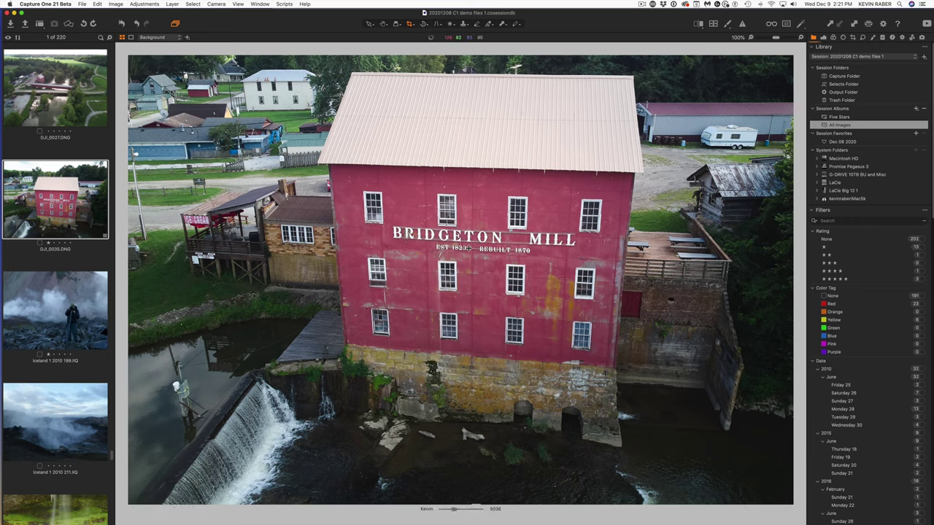
{"action": "scroll", "coordinate": [477, 321], "scroll_direction": "up", "scroll_amount": 10}
{"action": "scroll", "coordinate": [484, 284], "scroll_direction": "down", "scroll_amount": 8}
{"action": "scroll", "coordinate": [483, 287], "scroll_direction": "down", "scroll_amount": 2}
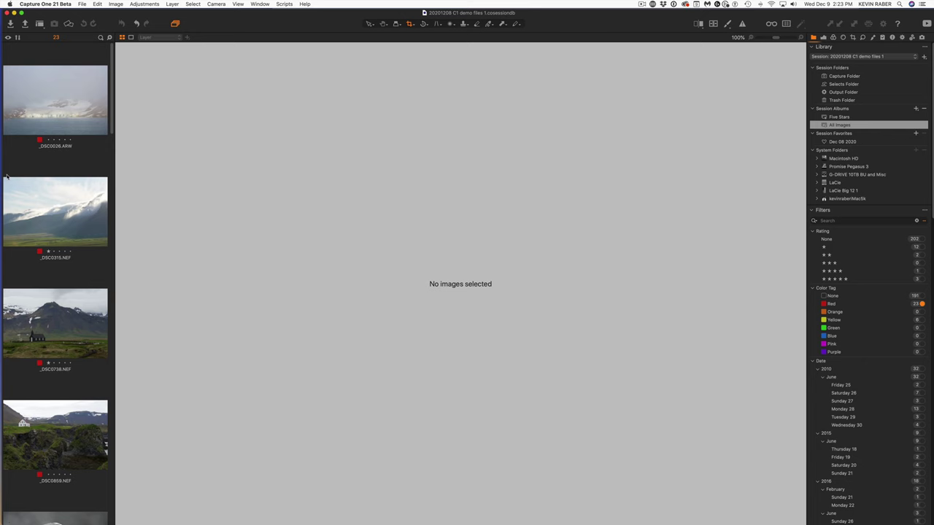
Open _DSC0315.NEF from the filmstrip and set the viewer zoom to Fit
{"action": "left_click", "coordinate": [89, 230]}
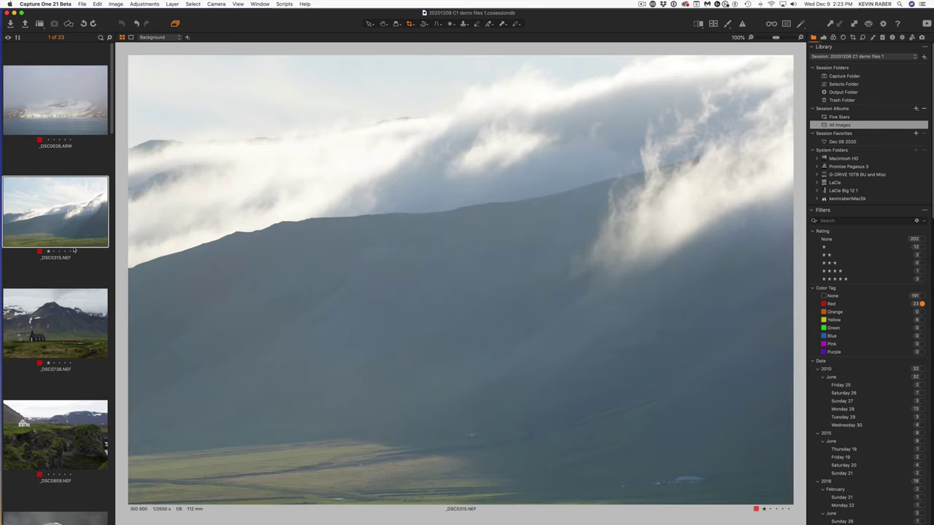
{"action": "left_click", "coordinate": [750, 38]}
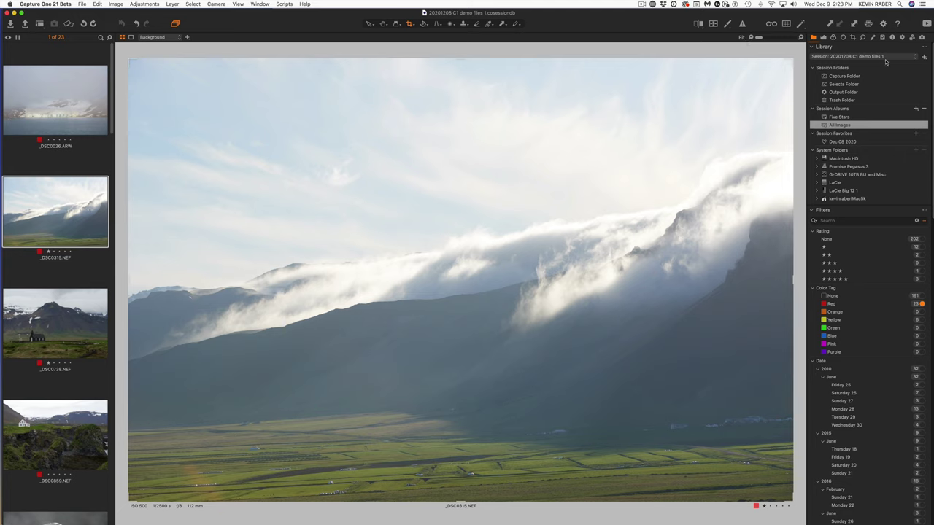
Show the Adjustments tab and scroll through its white balance, exposure, dehaze and curve tools
{"action": "left_click", "coordinate": [823, 36]}
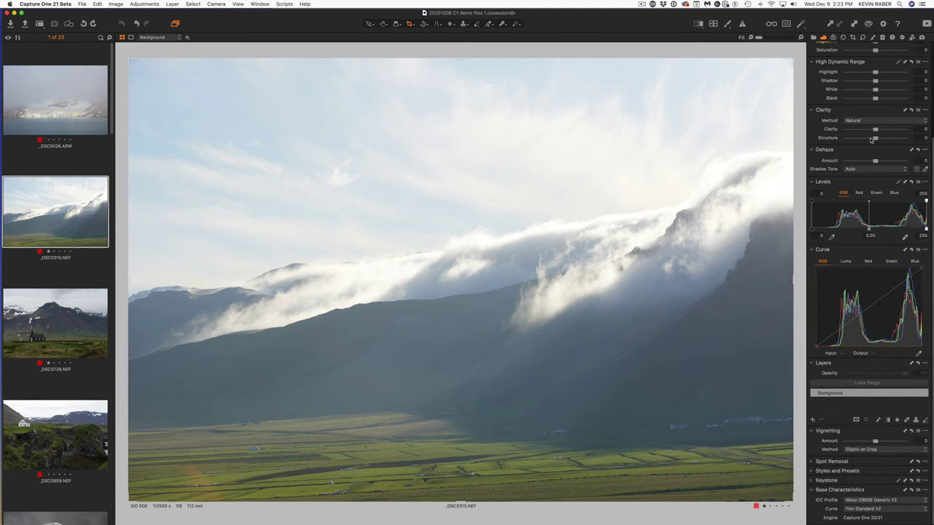
{"action": "scroll", "coordinate": [889, 242], "scroll_direction": "up", "scroll_amount": 1}
{"action": "scroll", "coordinate": [889, 243], "scroll_direction": "up", "scroll_amount": 2}
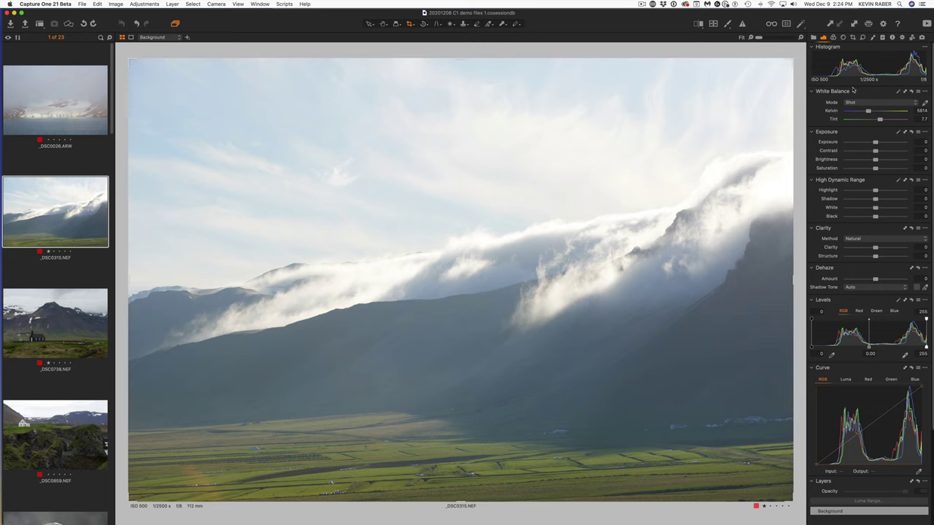
{"action": "scroll", "coordinate": [832, 218], "scroll_direction": "down", "scroll_amount": 1}
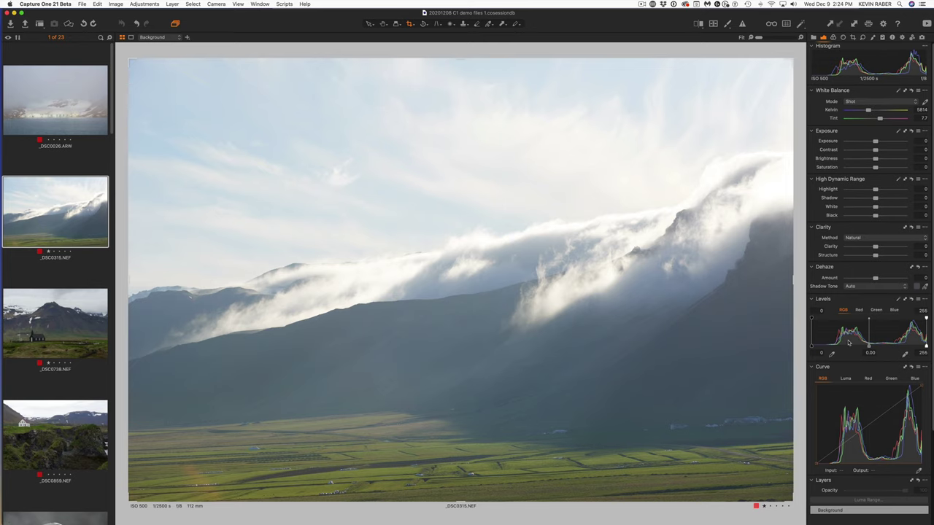
{"action": "scroll", "coordinate": [848, 342], "scroll_direction": "down", "scroll_amount": 5}
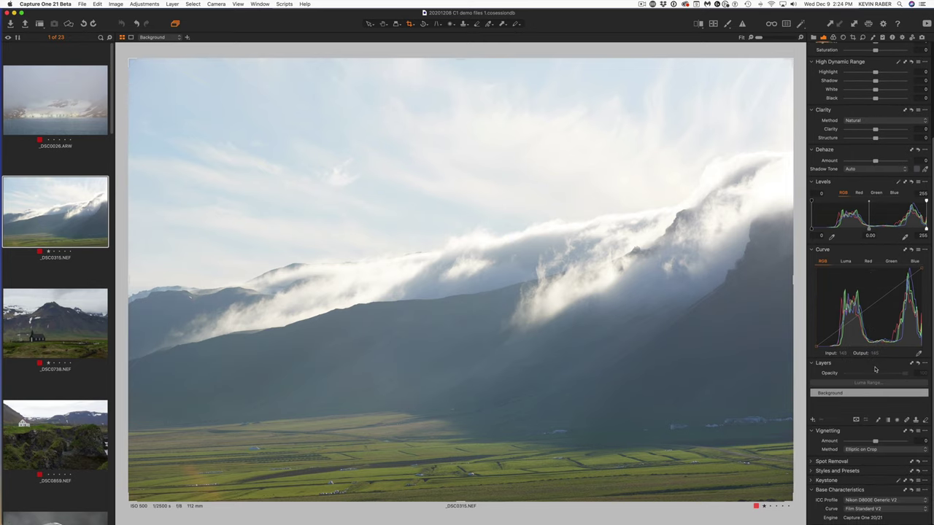
{"action": "scroll", "coordinate": [875, 370], "scroll_direction": "up", "scroll_amount": 5}
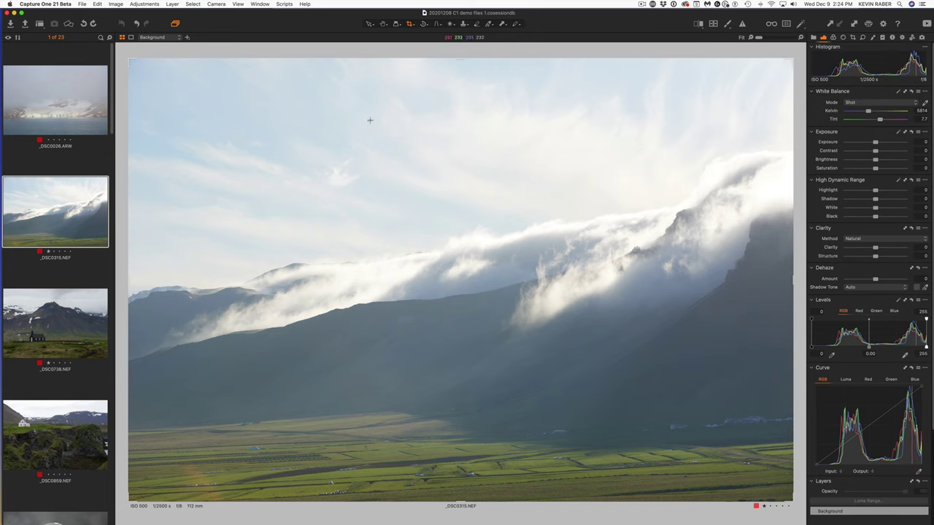
{"action": "left_click", "coordinate": [259, 5]}
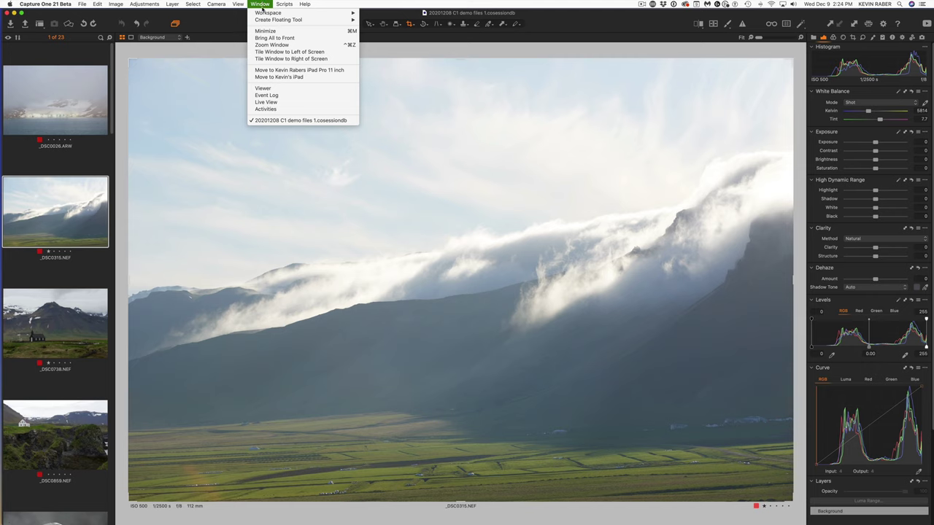
Open Dehaze as a floating tool, move it to the upper right, and set exposure to -0.24
{"action": "mouse_move", "coordinate": [278, 20]}
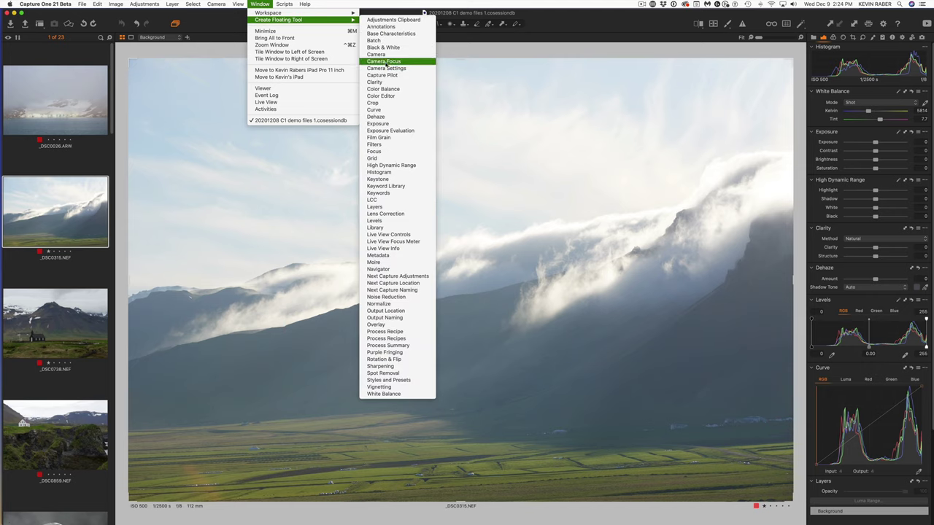
{"action": "left_click", "coordinate": [392, 117]}
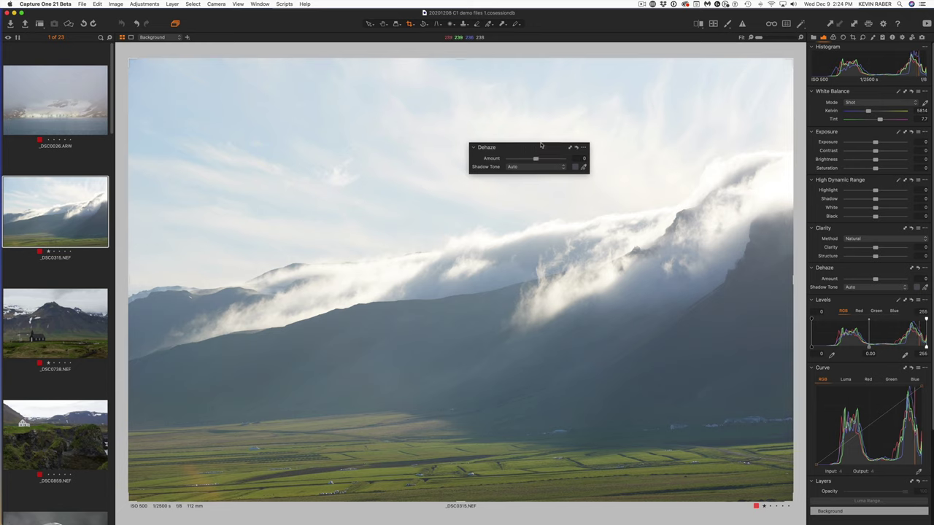
{"action": "left_click_drag", "start_coordinate": [525, 147], "coordinate": [662, 98]}
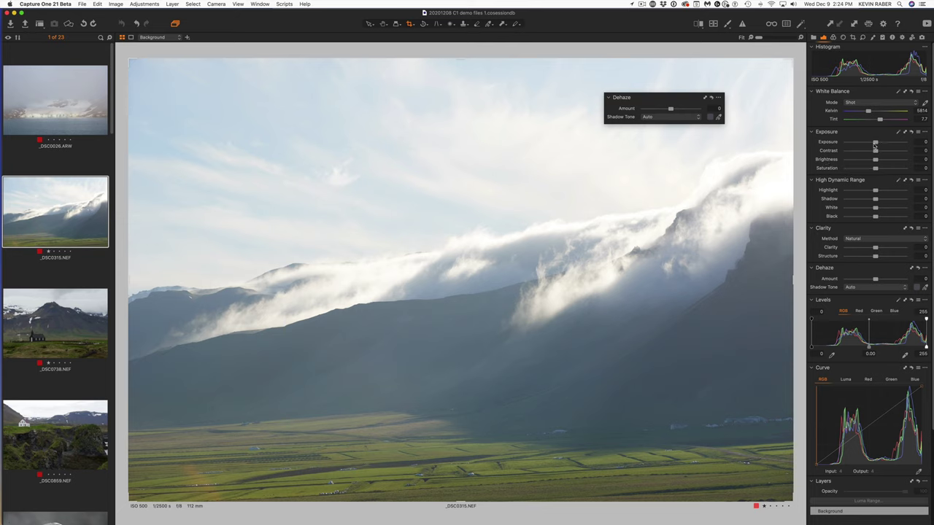
{"action": "left_click_drag", "start_coordinate": [875, 143], "coordinate": [882, 199]}
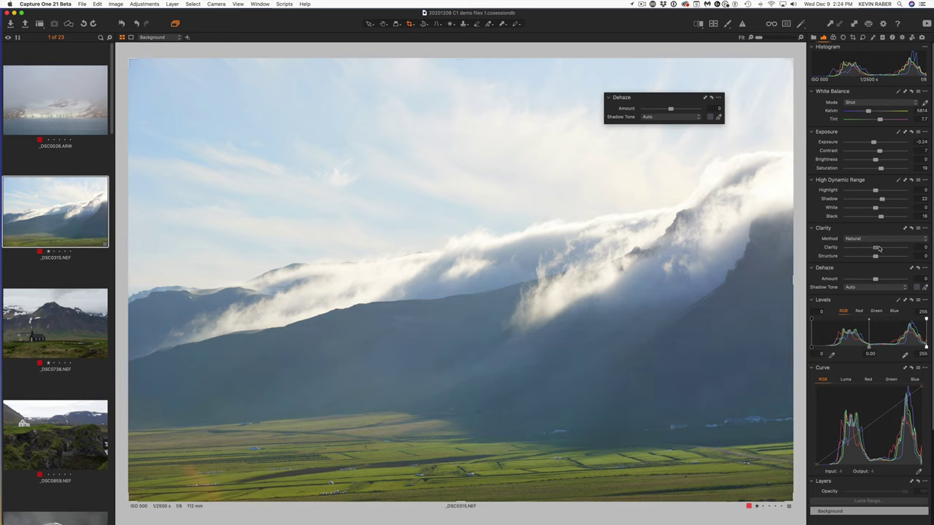
Set clarity 16 and Dehaze 63 with a shadow tone sampled from the photo, then check _DSC0738.NEF
{"action": "left_click_drag", "start_coordinate": [881, 249], "coordinate": [883, 249]}
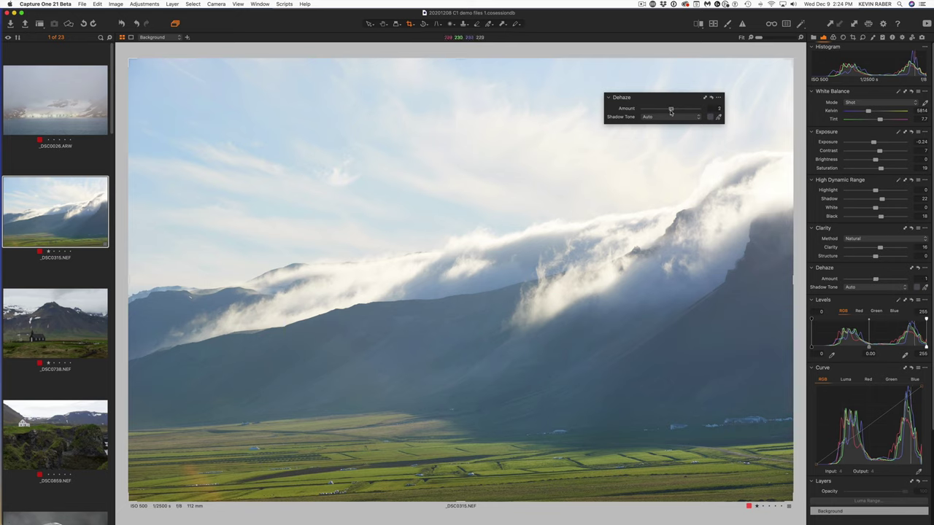
{"action": "mouse_move", "coordinate": [670, 110]}
{"action": "left_mouse_down"}
{"action": "mouse_move", "coordinate": [690, 109]}
{"action": "mouse_move", "coordinate": [684, 118]}
{"action": "left_mouse_up"}
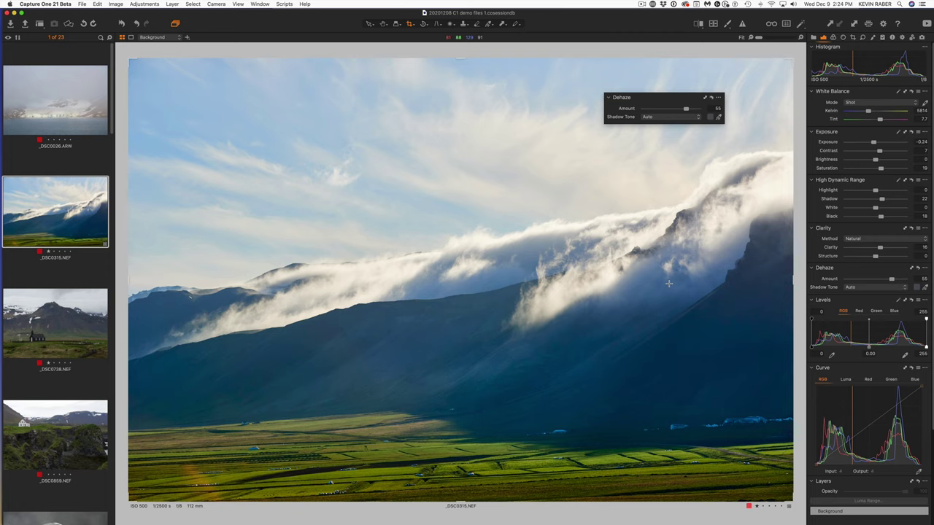
{"action": "left_click", "coordinate": [719, 118]}
{"action": "left_click", "coordinate": [697, 350]}
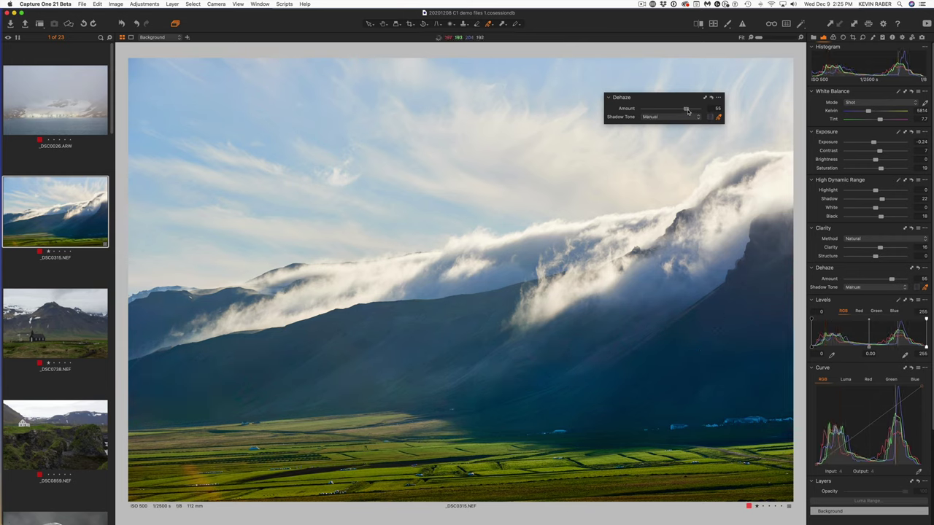
{"action": "left_click_drag", "start_coordinate": [686, 110], "coordinate": [689, 112]}
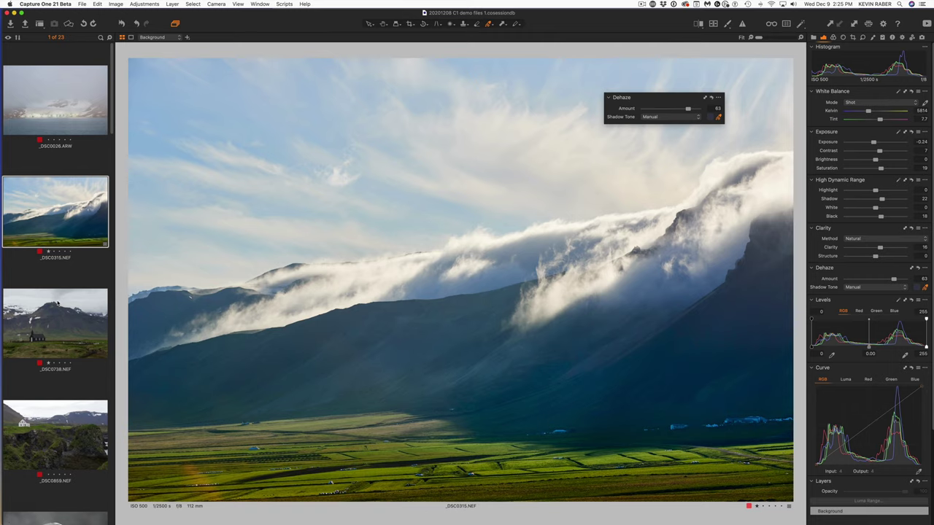
{"action": "left_click", "coordinate": [56, 328]}
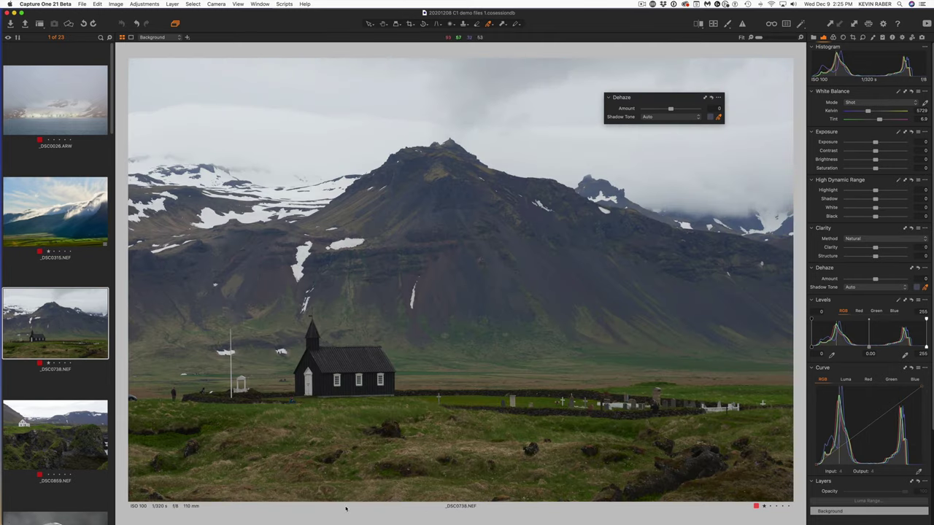
{"action": "left_click", "coordinate": [53, 218]}
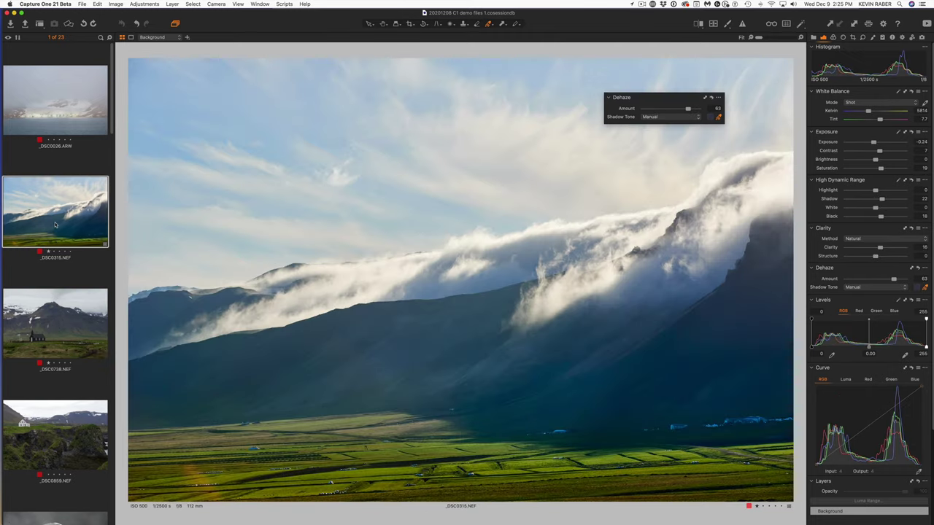
Sweep a before/after split across the mountain photo, turn it off, and open _DSC0738.NEF
{"action": "left_click", "coordinate": [698, 24]}
{"action": "mouse_move", "coordinate": [461, 280]}
{"action": "left_mouse_down"}
{"action": "mouse_move", "coordinate": [778, 279]}
{"action": "mouse_move", "coordinate": [140, 281]}
{"action": "mouse_move", "coordinate": [448, 280]}
{"action": "left_mouse_up"}
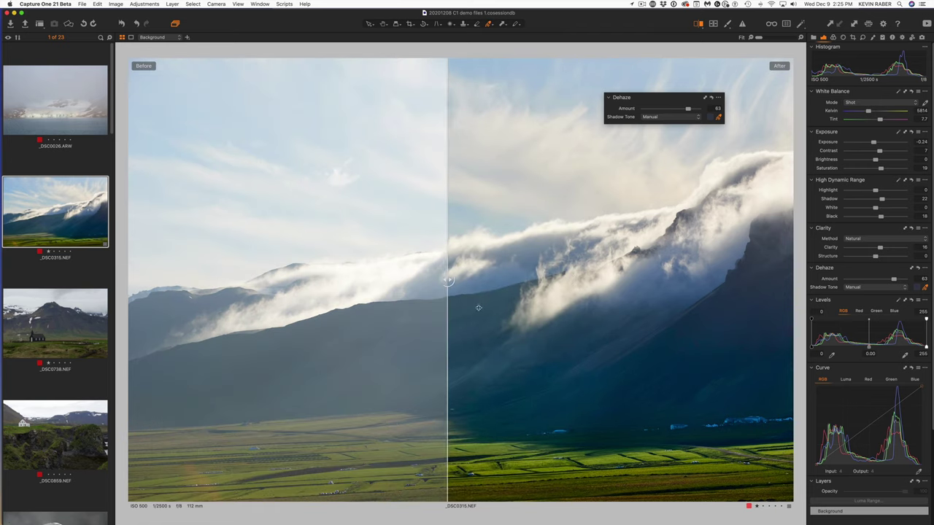
{"action": "left_click_drag", "start_coordinate": [479, 307], "coordinate": [491, 348]}
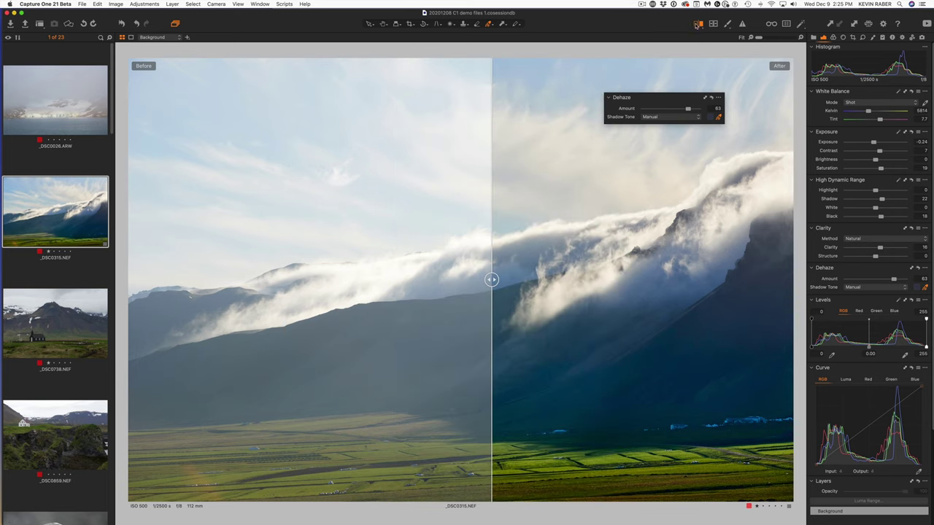
{"action": "left_click", "coordinate": [697, 24]}
{"action": "left_click", "coordinate": [37, 345]}
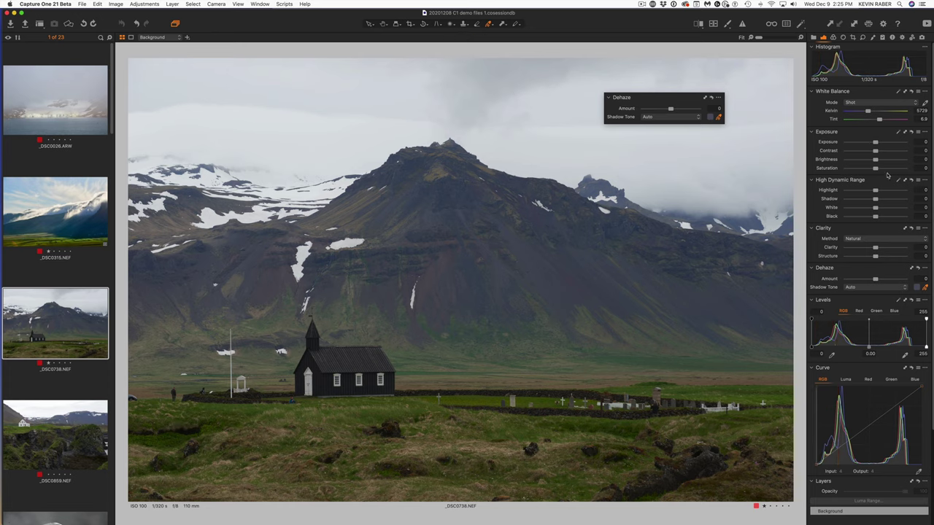
Warm the church photo to 6094 K, auto-adjust its levels and add Clarity 16
{"action": "left_click_drag", "start_coordinate": [866, 110], "coordinate": [869, 110]}
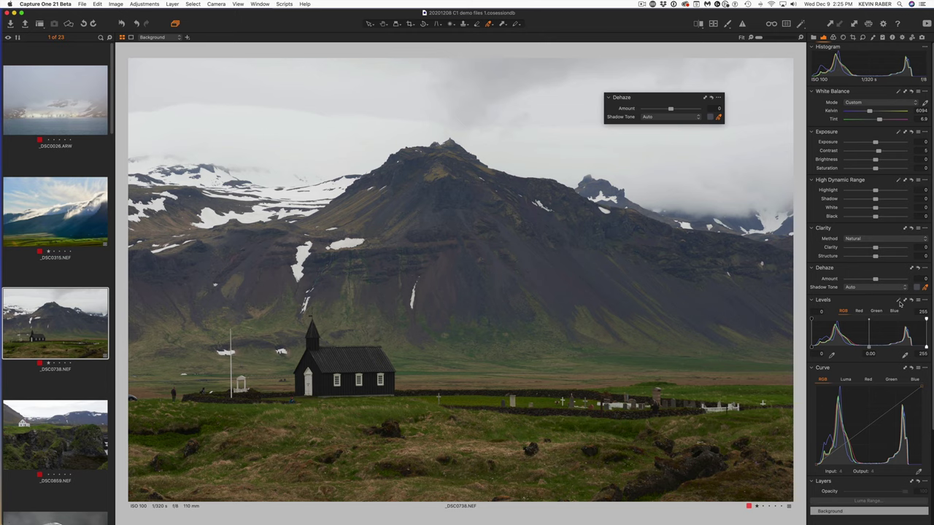
{"action": "left_click", "coordinate": [899, 301]}
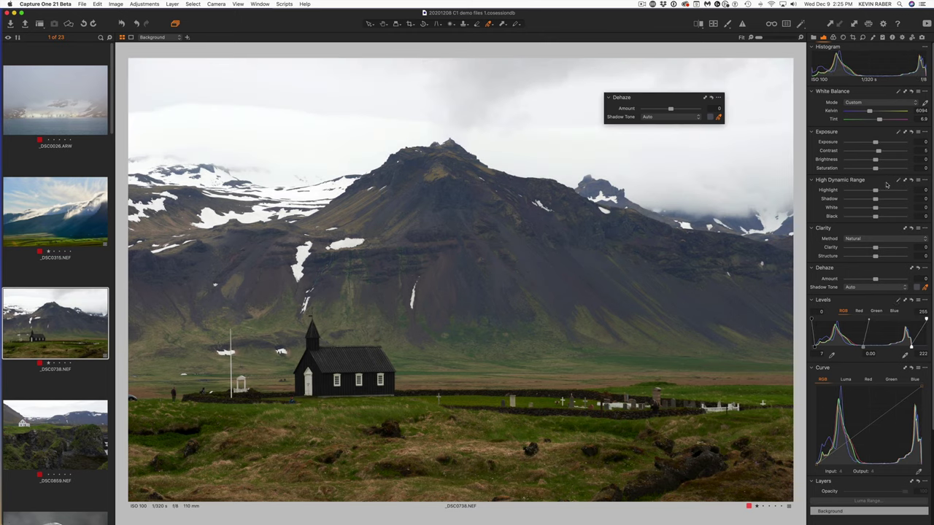
{"action": "mouse_move", "coordinate": [876, 199]}
{"action": "left_mouse_down"}
{"action": "mouse_move", "coordinate": [884, 198]}
{"action": "mouse_move", "coordinate": [875, 199]}
{"action": "left_mouse_up"}
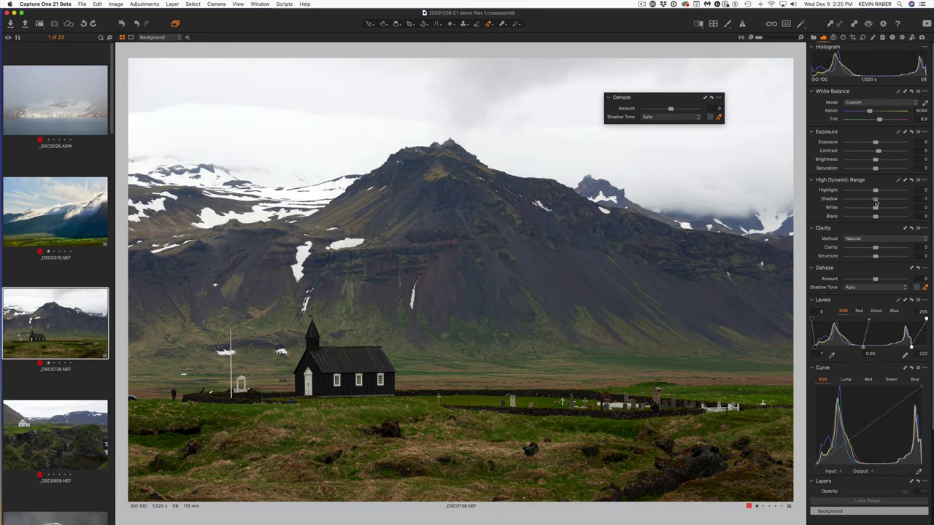
{"action": "left_click", "coordinate": [881, 247]}
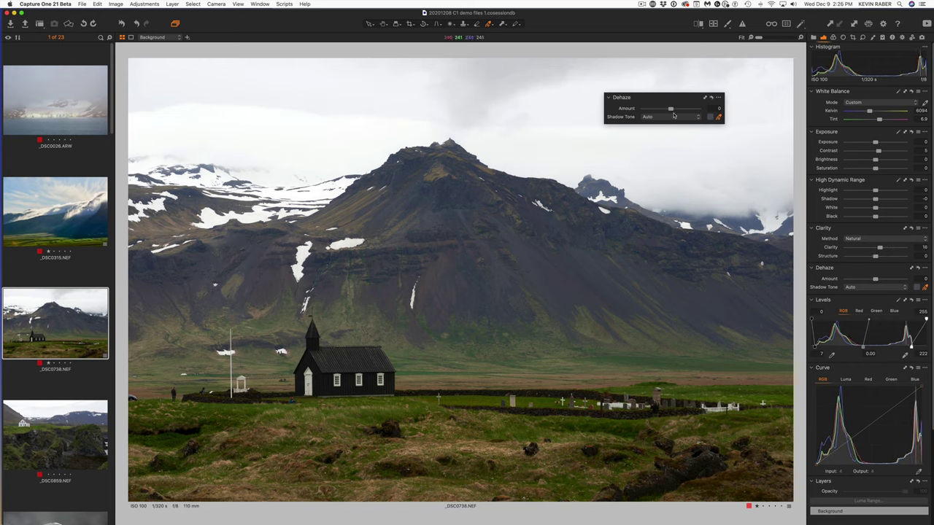
Dehaze the church photo to 31 and set Shadow to 17
{"action": "mouse_move", "coordinate": [671, 113]}
{"action": "left_mouse_down"}
{"action": "mouse_move", "coordinate": [691, 110]}
{"action": "mouse_move", "coordinate": [679, 109]}
{"action": "left_mouse_up"}
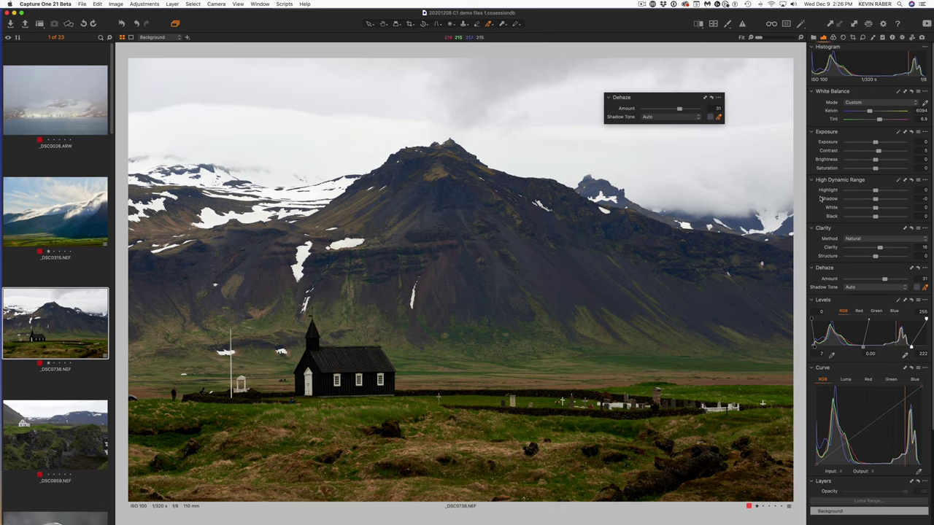
{"action": "left_click", "coordinate": [882, 200]}
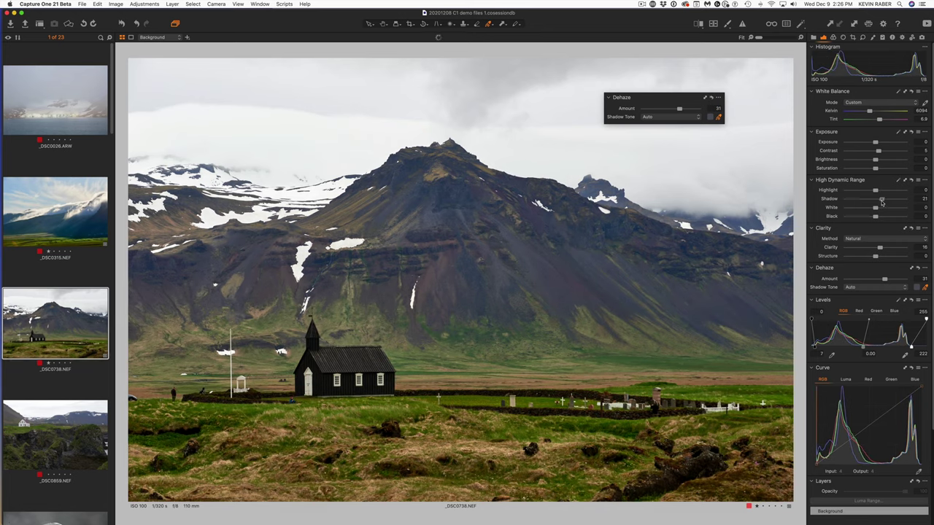
{"action": "left_click_drag", "start_coordinate": [881, 202], "coordinate": [879, 202]}
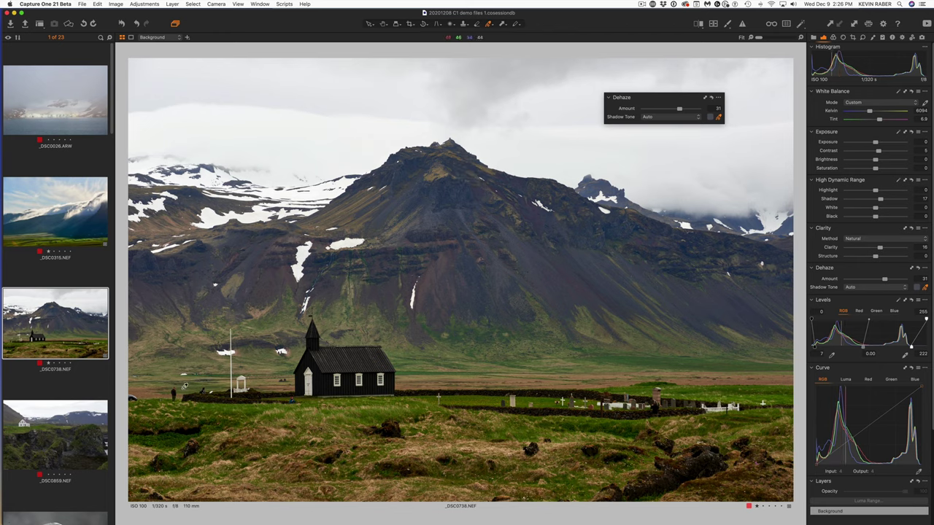
{"action": "left_click", "coordinate": [701, 24]}
Slide the before/after split across the church photo, then open the aurora photo _DSC1412.ARW
{"action": "left_click_drag", "start_coordinate": [461, 279], "coordinate": [488, 279]}
{"action": "scroll", "coordinate": [69, 328], "scroll_direction": "down", "scroll_amount": 6}
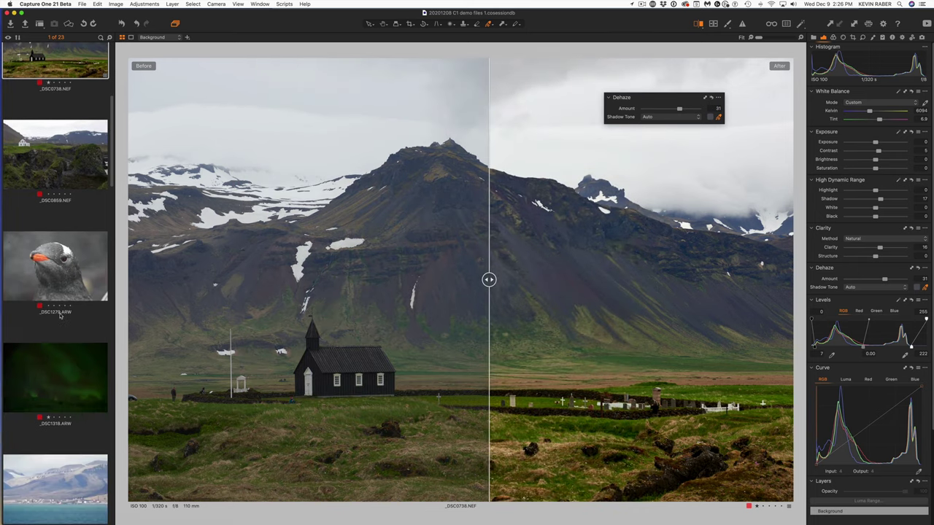
{"action": "scroll", "coordinate": [60, 321], "scroll_direction": "down", "scroll_amount": 8}
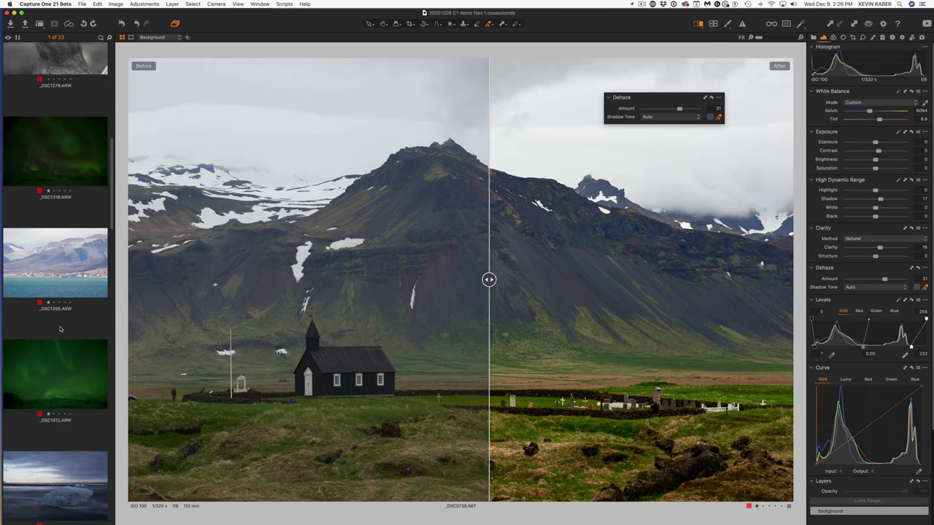
{"action": "left_click", "coordinate": [62, 387]}
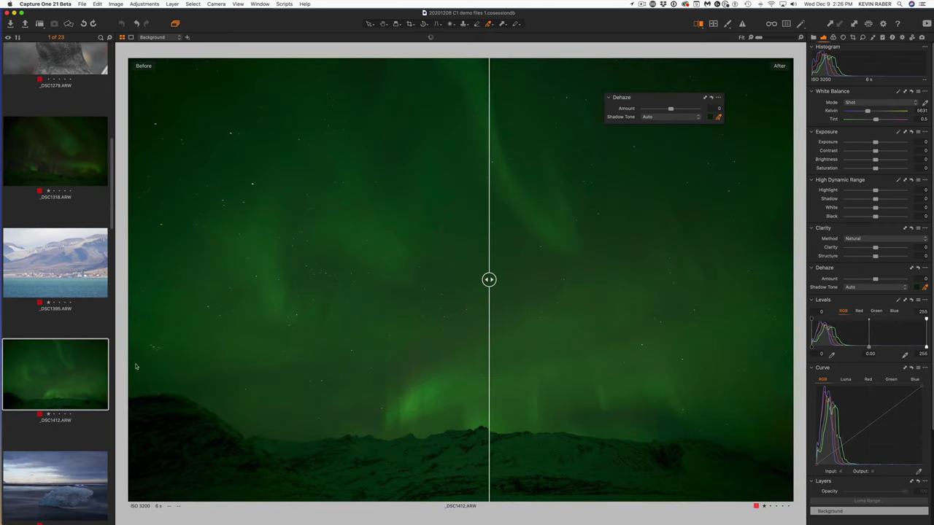
Auto-level the aurora photo, set exposure 0.22 and Shadow 17, and sample the Dehaze shadow tone from the sky
{"action": "left_click", "coordinate": [697, 24]}
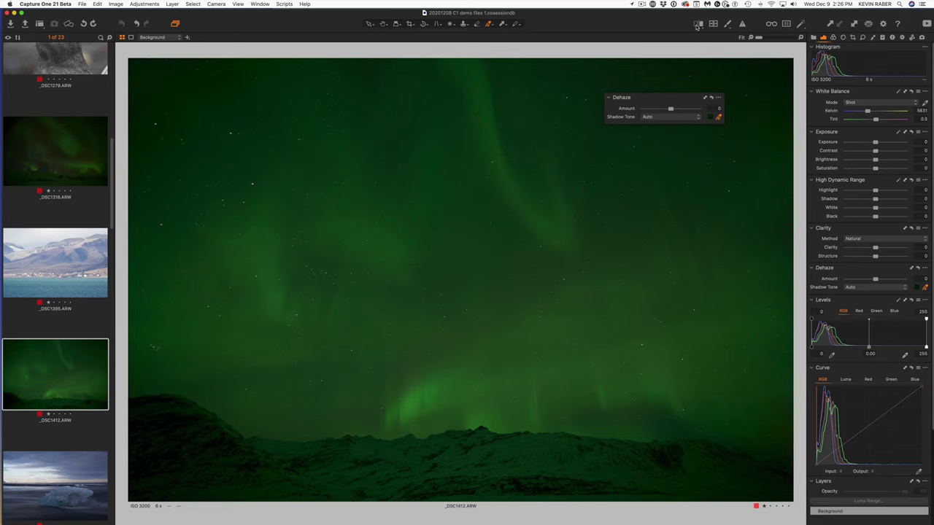
{"action": "left_click", "coordinate": [898, 301]}
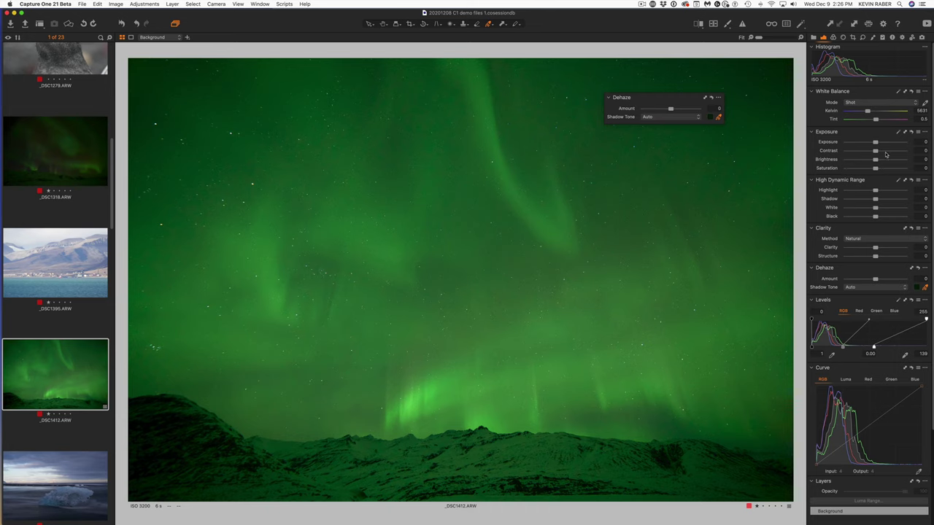
{"action": "left_click_drag", "start_coordinate": [875, 142], "coordinate": [882, 151]}
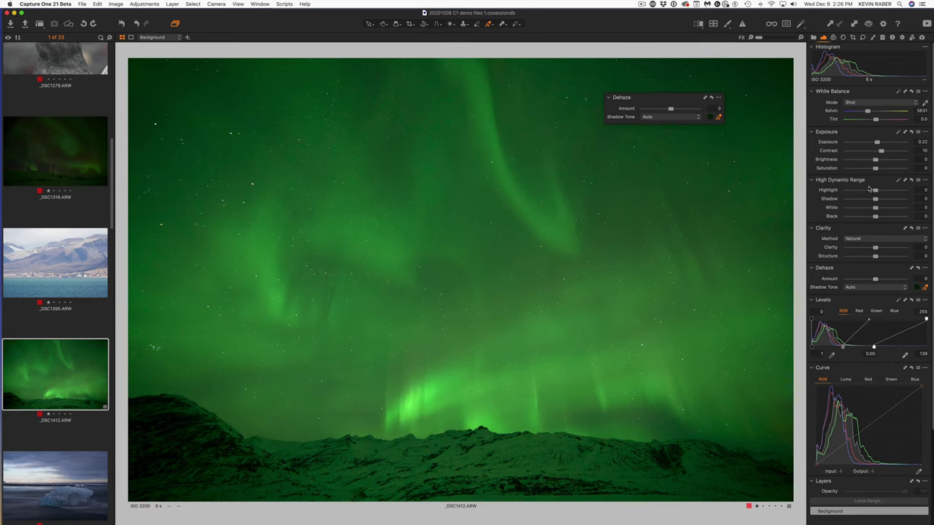
{"action": "left_click_drag", "start_coordinate": [875, 198], "coordinate": [880, 198]}
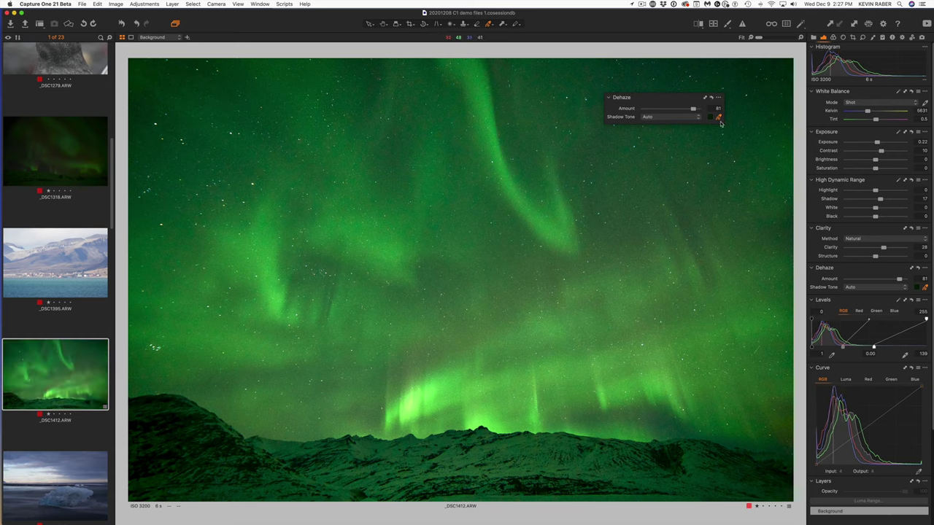
{"action": "left_click", "coordinate": [718, 118]}
{"action": "left_click", "coordinate": [630, 207]}
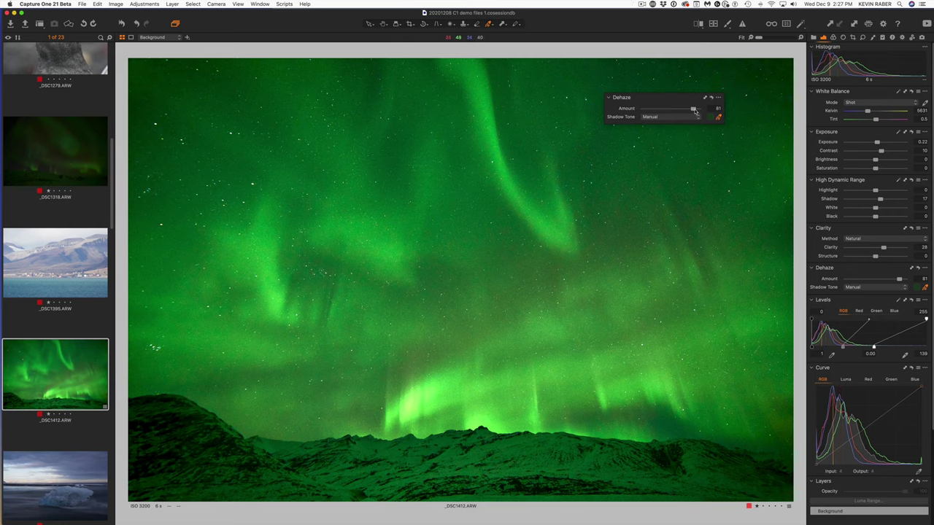
Split the aurora photo before/after and drag the divider to reveal the full original
{"action": "left_click", "coordinate": [697, 25]}
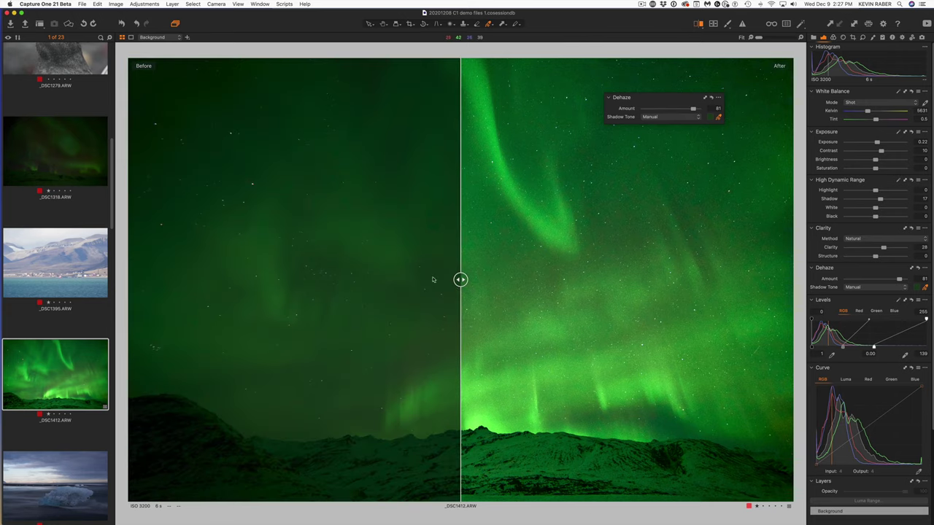
{"action": "left_click_drag", "start_coordinate": [459, 279], "coordinate": [137, 320]}
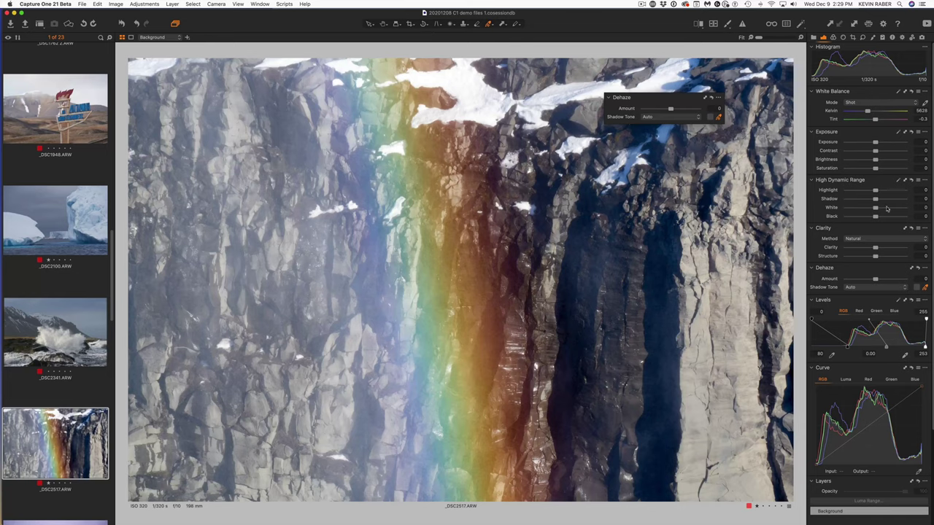
Set the rainbow cliff photo's Contrast to 16 and Dehaze Amount to 54
{"action": "left_click_drag", "start_coordinate": [881, 202], "coordinate": [882, 203]}
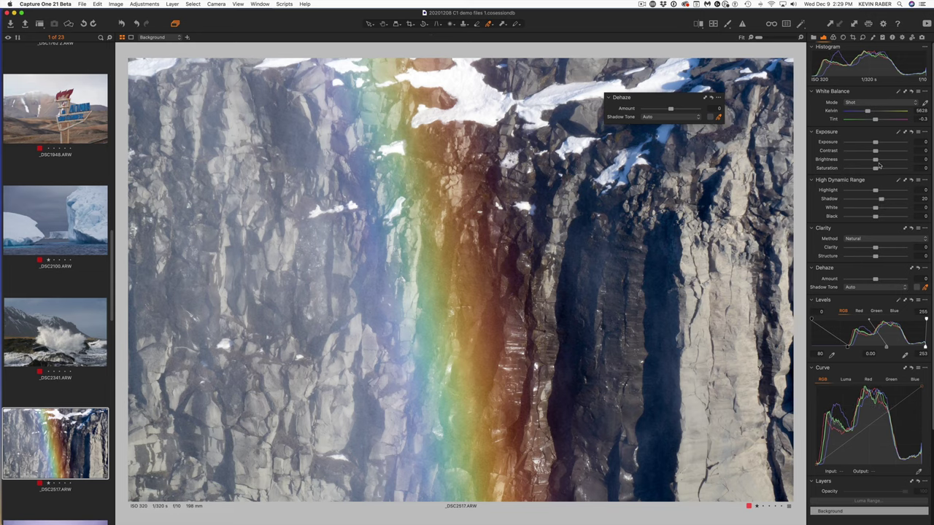
{"action": "left_click_drag", "start_coordinate": [879, 152], "coordinate": [884, 151]}
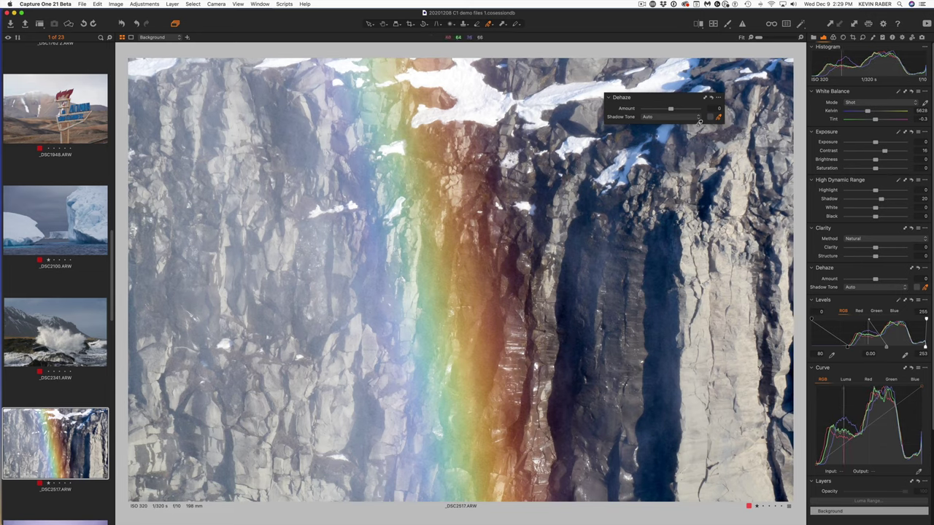
{"action": "left_click_drag", "start_coordinate": [675, 113], "coordinate": [687, 111]}
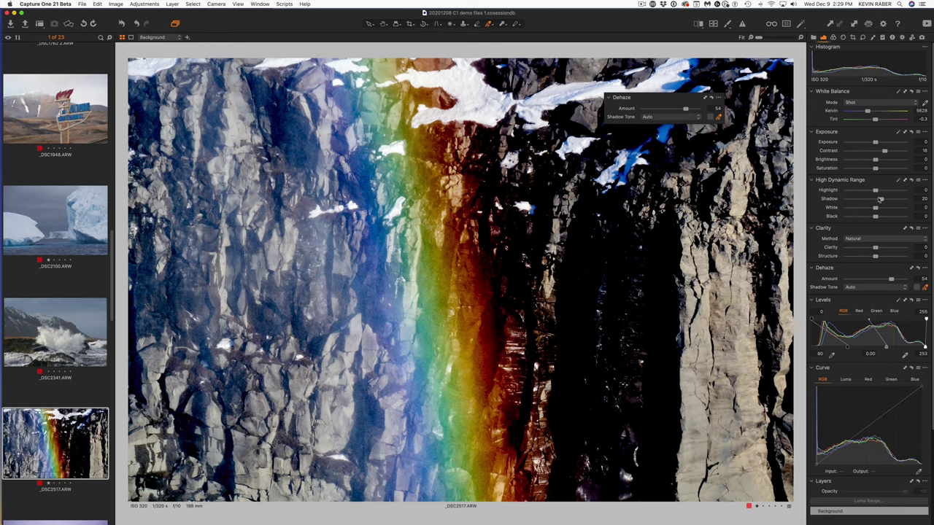
{"action": "mouse_move", "coordinate": [884, 201]}
{"action": "left_mouse_down"}
{"action": "mouse_move", "coordinate": [895, 200]}
{"action": "mouse_move", "coordinate": [878, 200]}
{"action": "left_mouse_up"}
Raise Exposure to 0.72 and Shadow to 52, sample a Dehaze shadow tone, and compare before/after
{"action": "left_click_drag", "start_coordinate": [875, 142], "coordinate": [881, 143]}
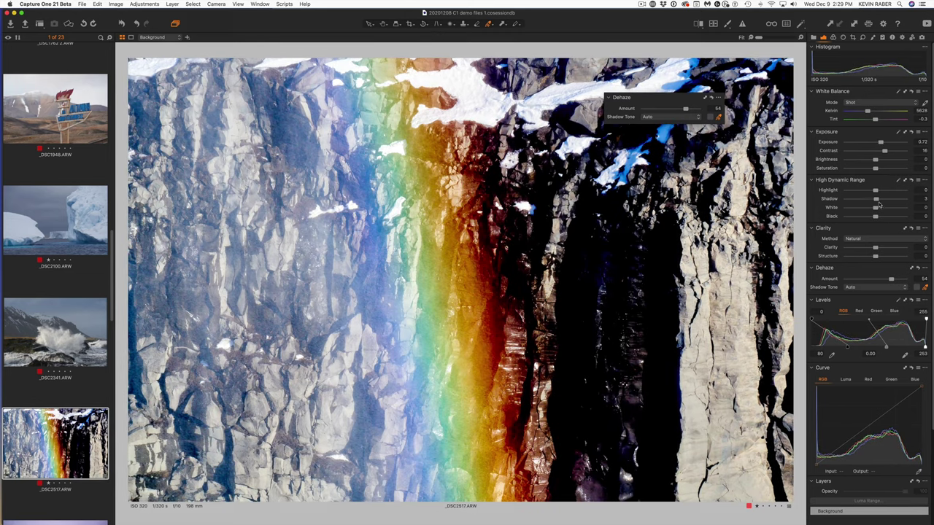
{"action": "left_click_drag", "start_coordinate": [877, 200], "coordinate": [892, 202]}
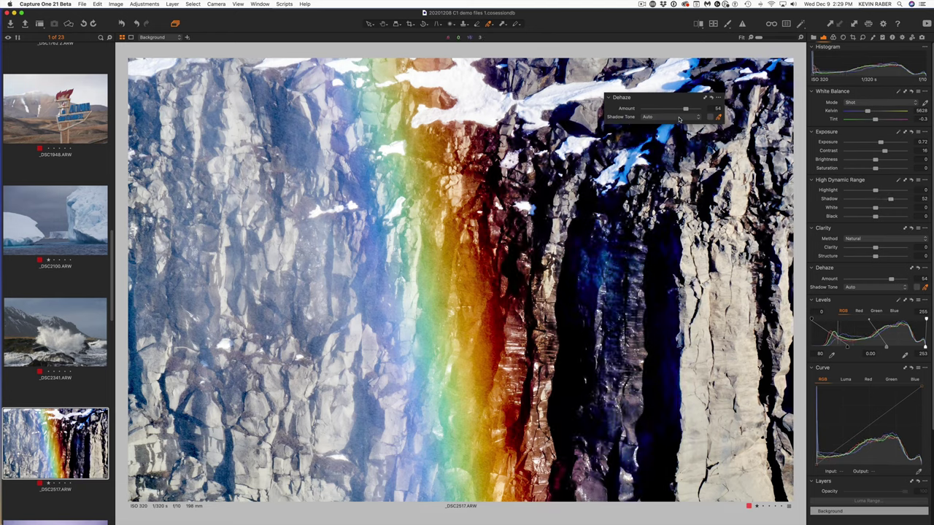
{"action": "left_click", "coordinate": [308, 258]}
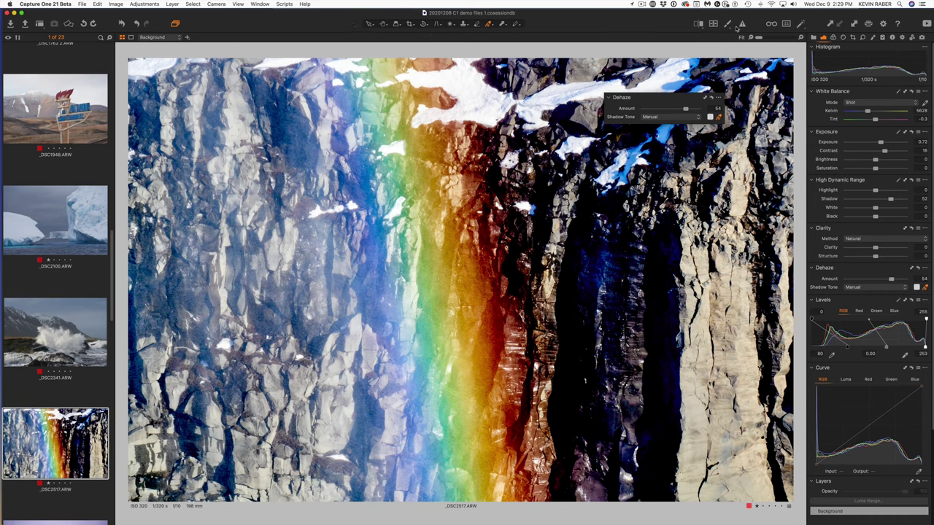
{"action": "left_click", "coordinate": [698, 25]}
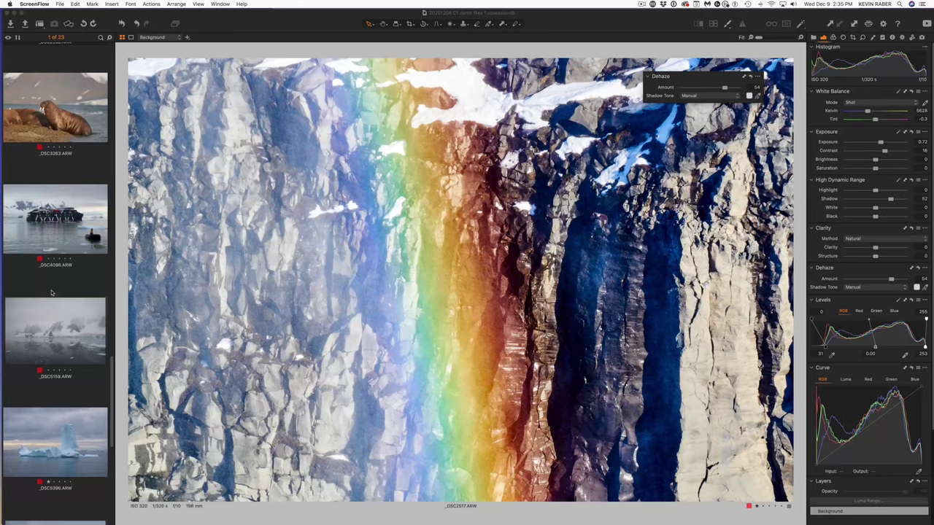
Open iceberg photo _DSC5396 and set Contrast 8 and Saturation 24, with slightly lifted shadows
{"action": "scroll", "coordinate": [57, 291], "scroll_direction": "down", "scroll_amount": 5}
{"action": "left_click", "coordinate": [54, 312]}
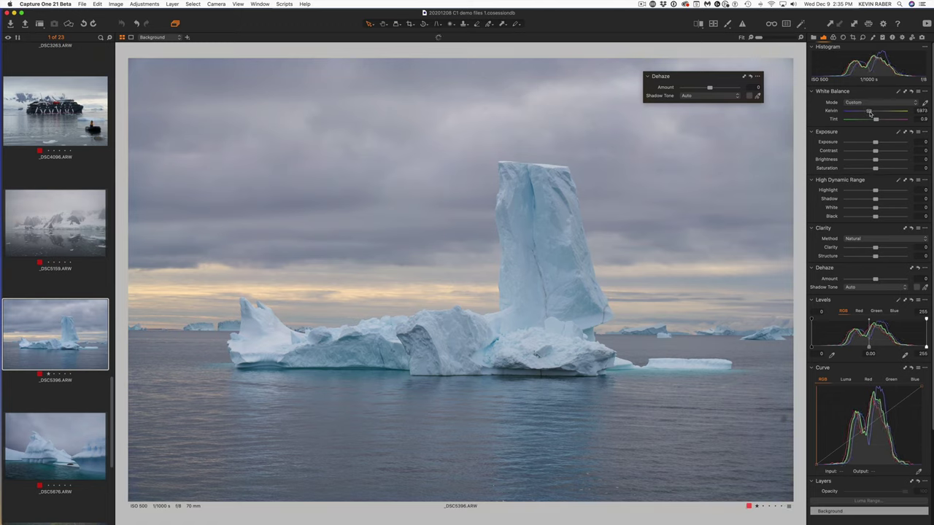
{"action": "left_click_drag", "start_coordinate": [875, 151], "coordinate": [879, 152]}
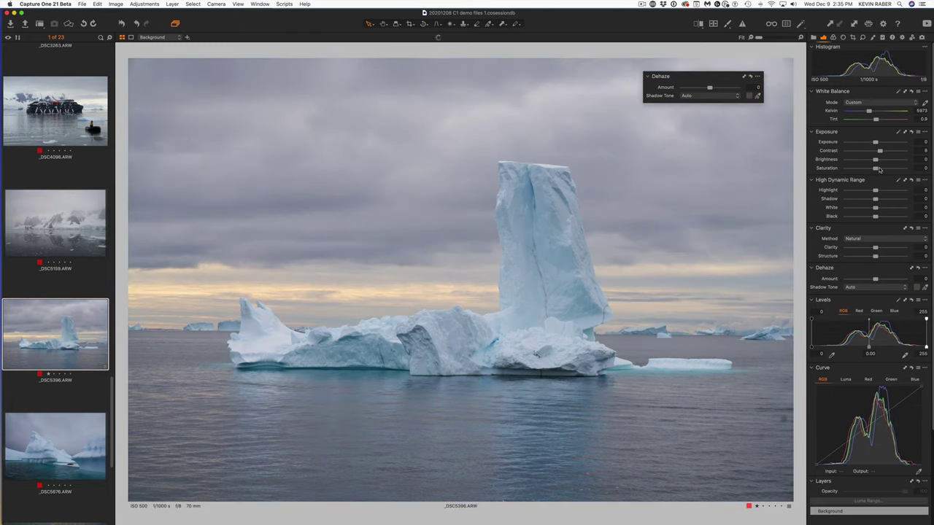
{"action": "left_click", "coordinate": [881, 168]}
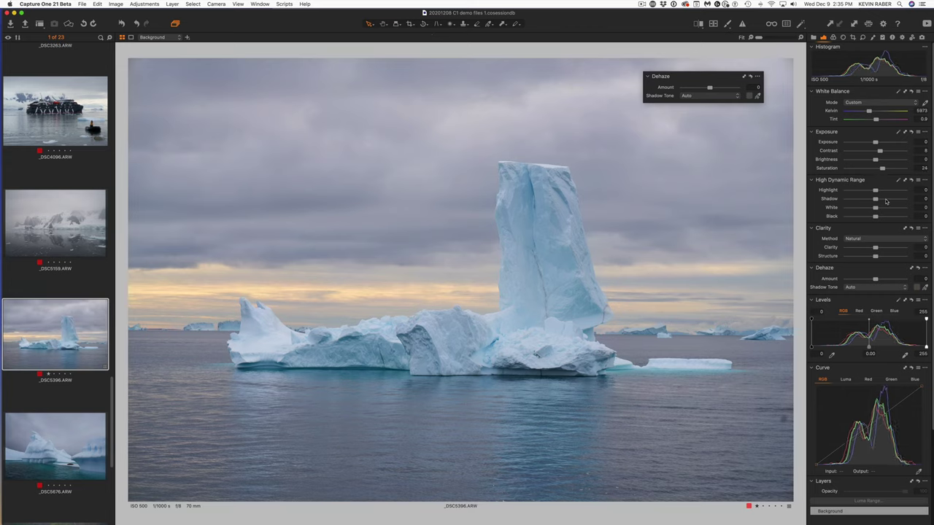
{"action": "left_click", "coordinate": [878, 199]}
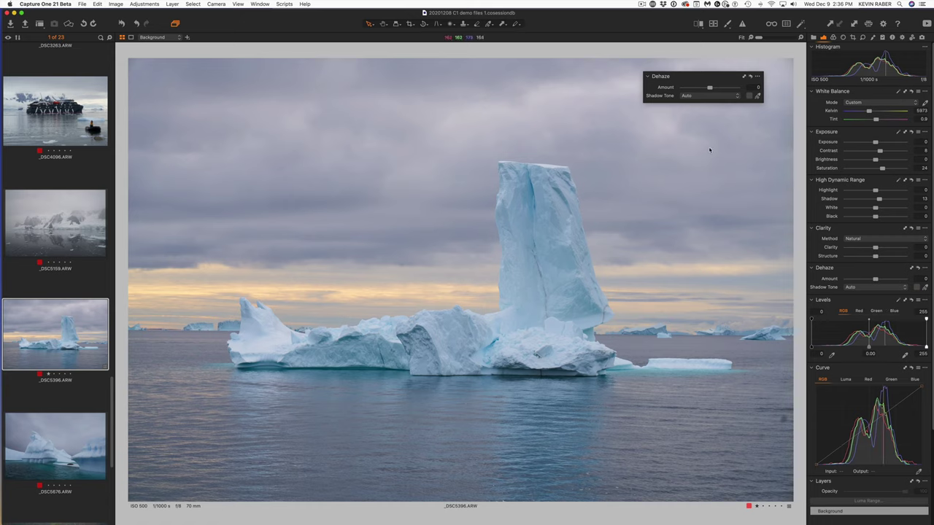
Raise Dehaze to 58 and show a before/after split revealing mostly the original
{"action": "left_click_drag", "start_coordinate": [714, 89], "coordinate": [723, 88]}
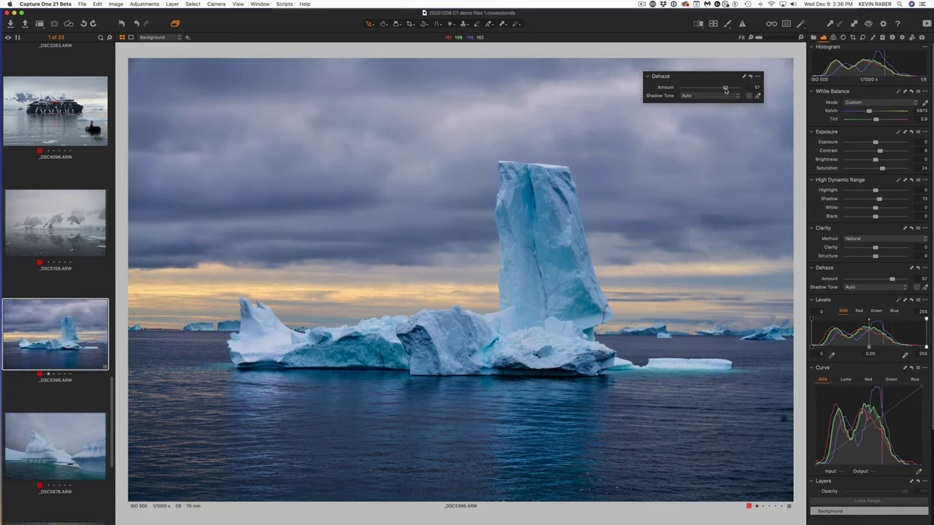
{"action": "left_click_drag", "start_coordinate": [725, 89], "coordinate": [725, 89]}
{"action": "left_click", "coordinate": [698, 25]}
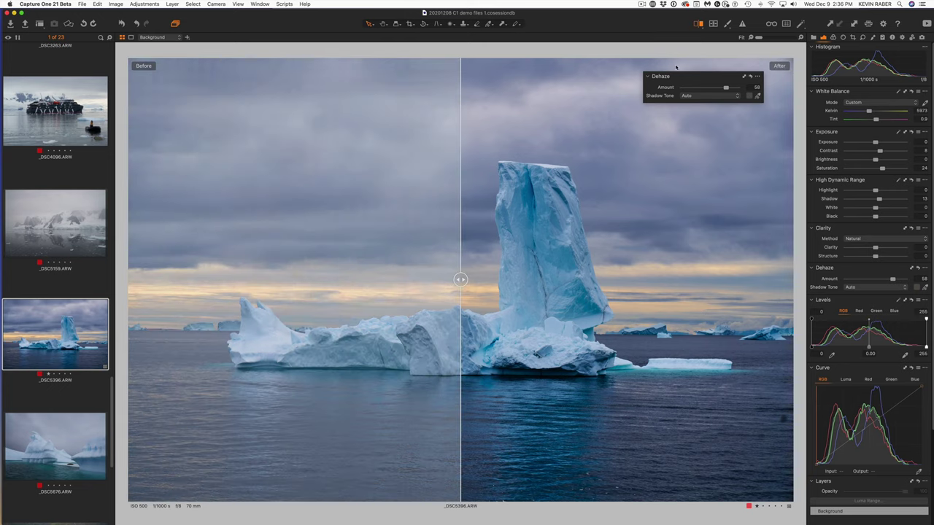
{"action": "left_click_drag", "start_coordinate": [458, 279], "coordinate": [145, 266]}
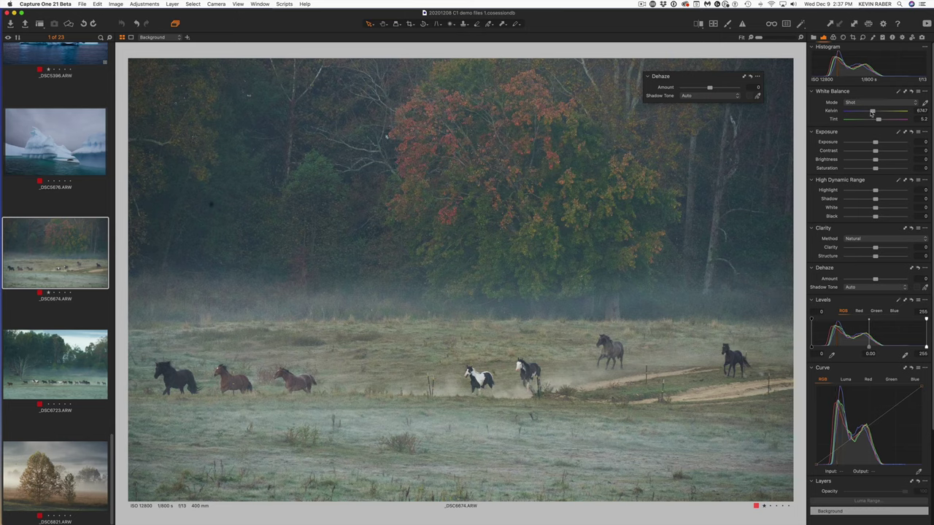
Warm the horses photo to 7247 K, add a little contrast, and brighten the shadows
{"action": "left_click_drag", "start_coordinate": [873, 115], "coordinate": [877, 118]}
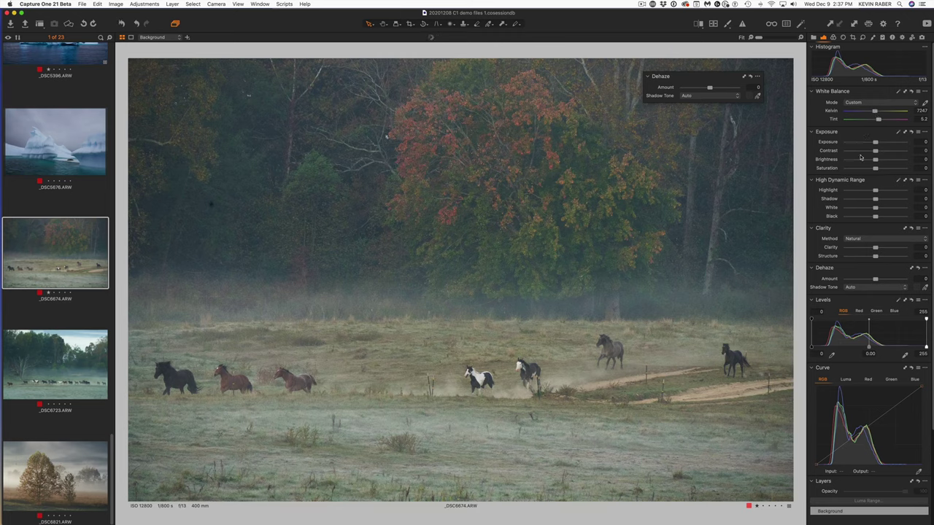
{"action": "left_click_drag", "start_coordinate": [876, 153], "coordinate": [877, 172]}
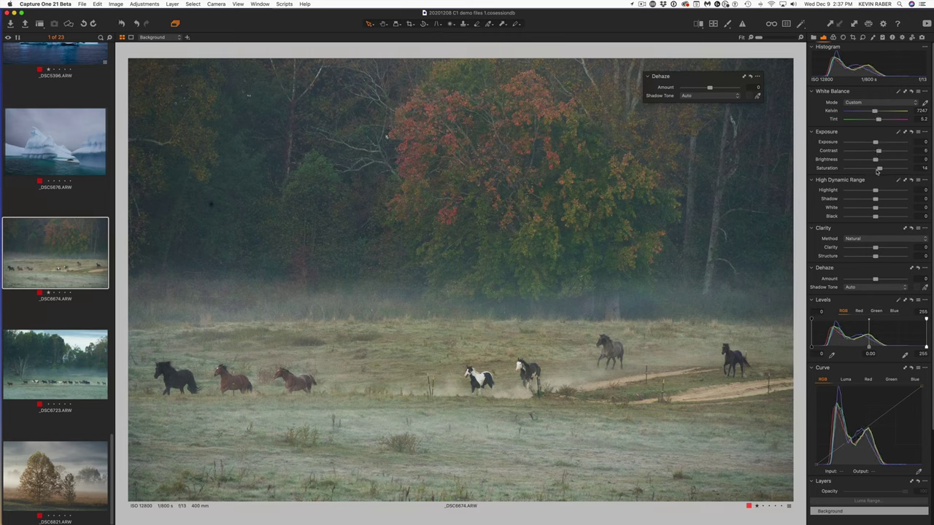
{"action": "left_click_drag", "start_coordinate": [874, 199], "coordinate": [880, 198]}
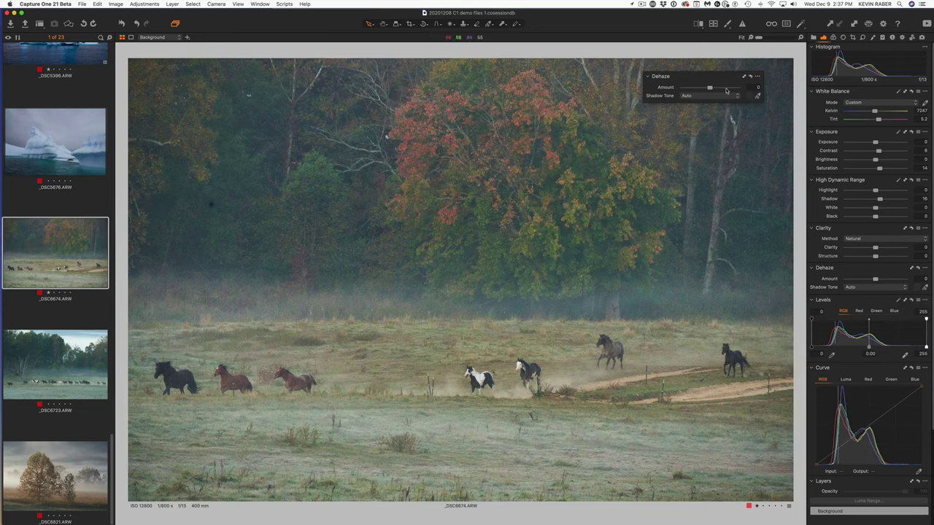
Apply Dehaze 40 and auto Levels, then compare before/after showing mostly the original
{"action": "mouse_move", "coordinate": [725, 90]}
{"action": "left_mouse_down"}
{"action": "mouse_move", "coordinate": [738, 89]}
{"action": "mouse_move", "coordinate": [720, 90]}
{"action": "left_mouse_up"}
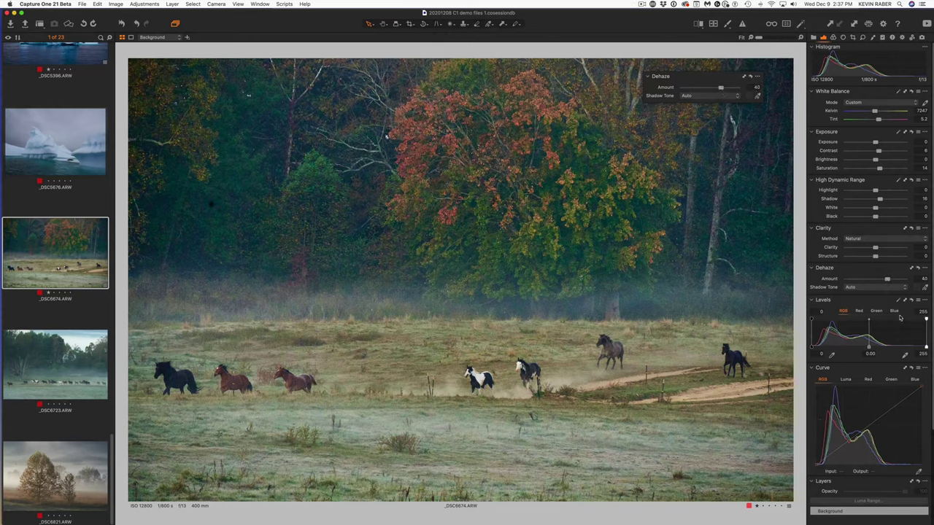
{"action": "left_click", "coordinate": [899, 300]}
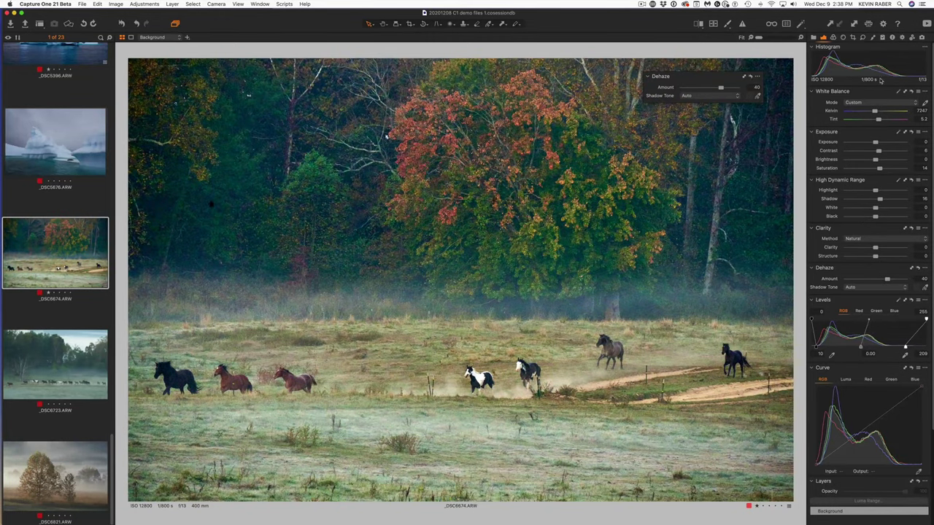
{"action": "left_click", "coordinate": [697, 24]}
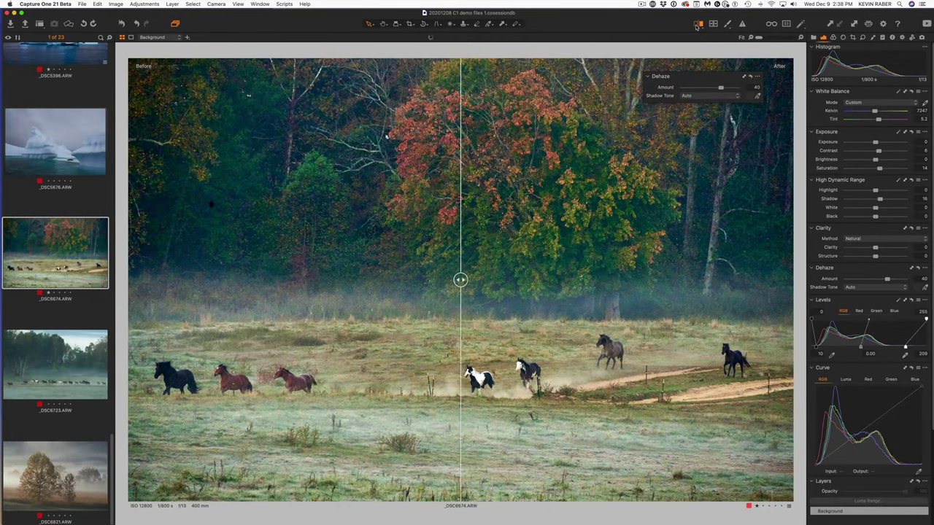
{"action": "left_click_drag", "start_coordinate": [461, 280], "coordinate": [140, 279]}
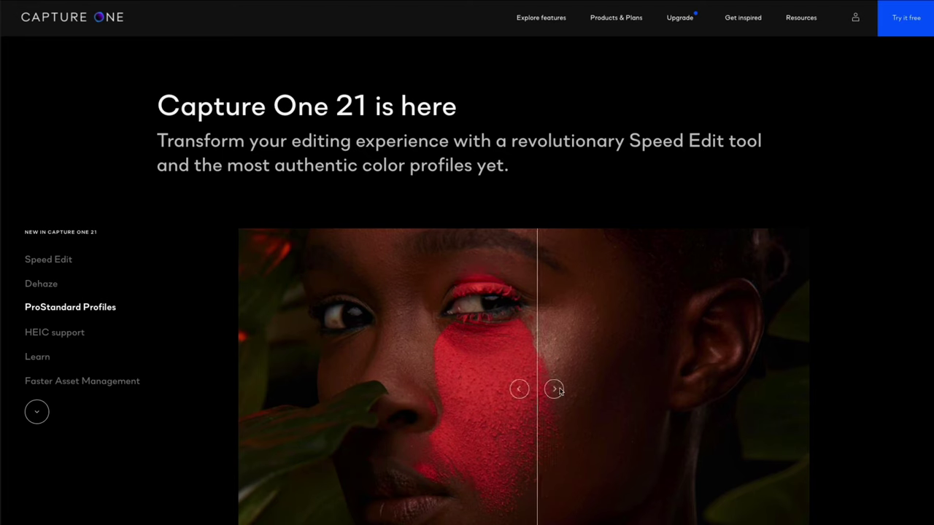
Drag the website's ProStandard portrait divider left to reveal more of the original
{"action": "left_click_drag", "start_coordinate": [553, 399], "coordinate": [399, 399]}
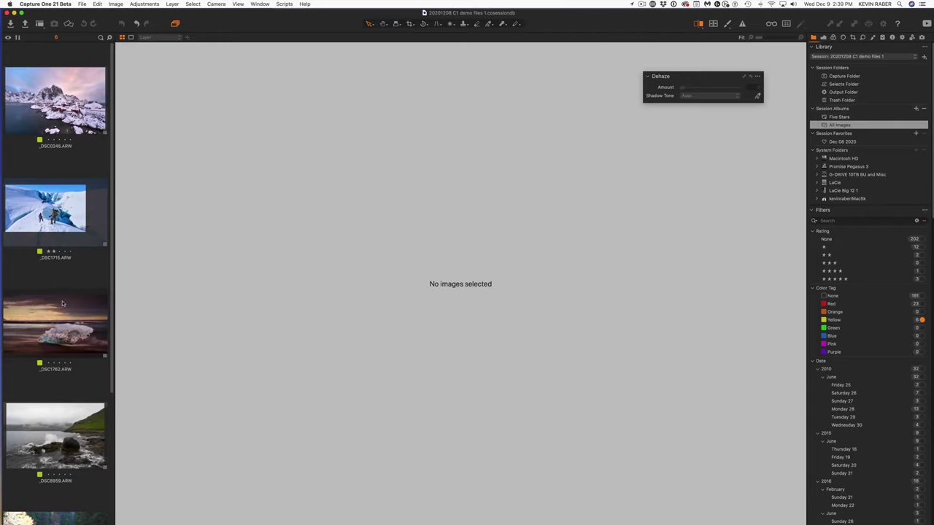
Open _DSC9631 and set its ICC profile to Sony A7RM4 ProStandard in the Adjust tools
{"action": "left_click", "coordinate": [55, 357]}
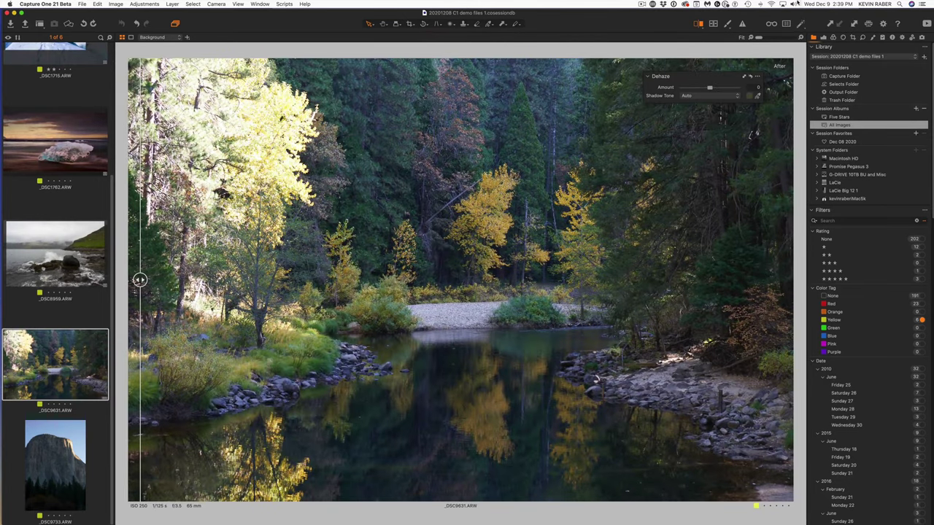
{"action": "left_click", "coordinate": [822, 37]}
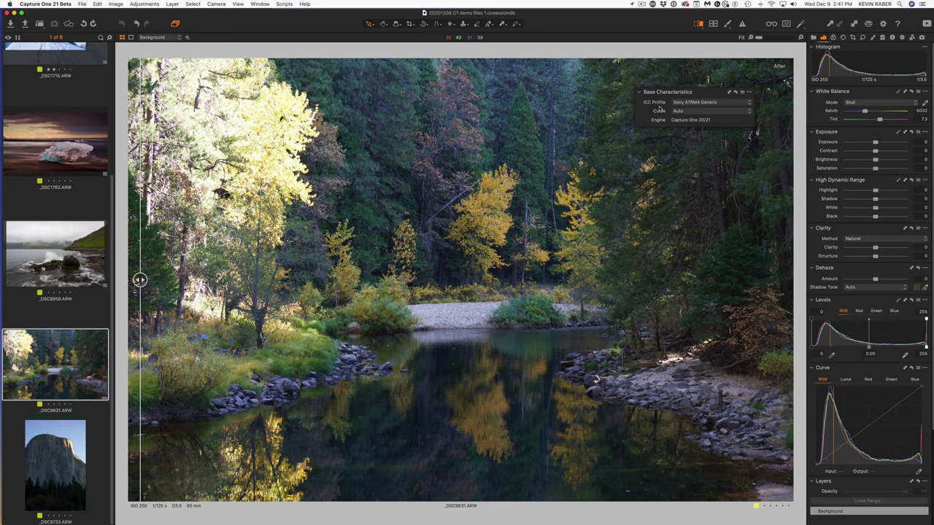
{"action": "left_click", "coordinate": [695, 103]}
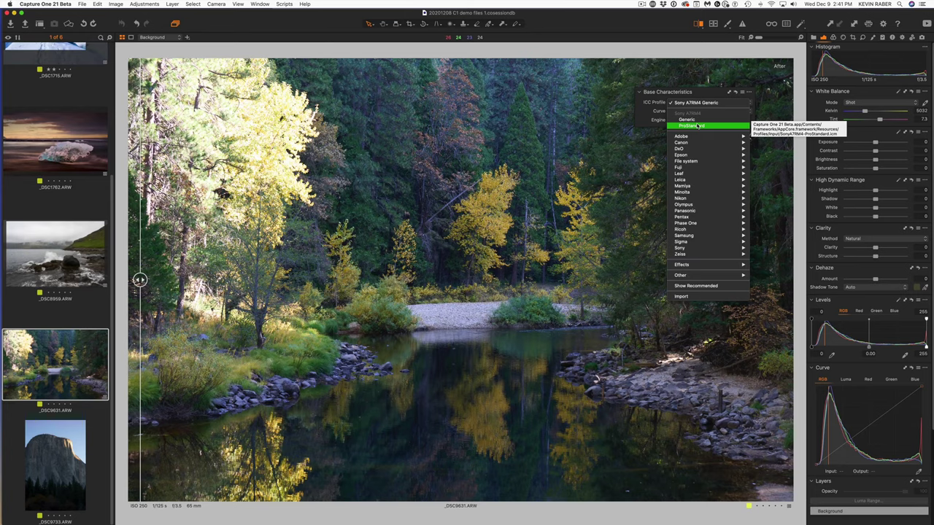
{"action": "left_click", "coordinate": [698, 126]}
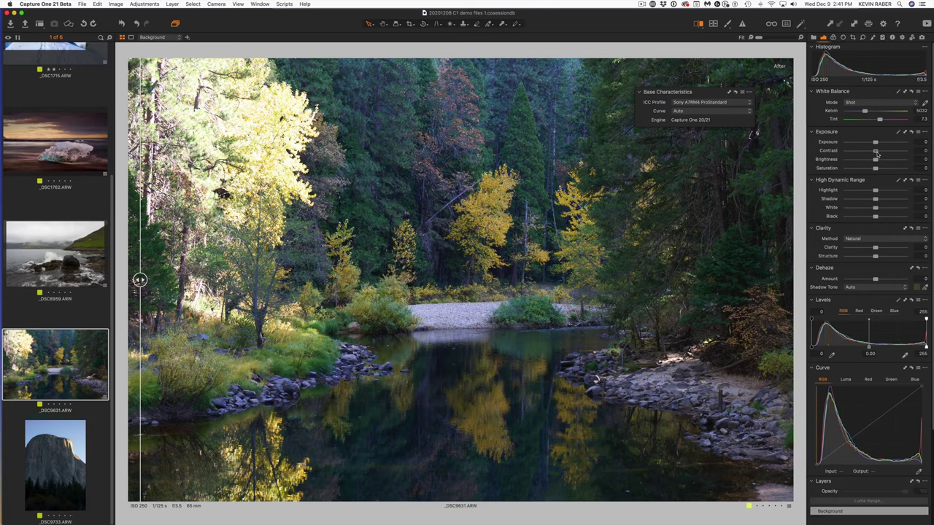
Give the river photo Contrast 7, a warmer white balance toward 8118 K, and Saturation 15
{"action": "left_click_drag", "start_coordinate": [878, 153], "coordinate": [881, 153]}
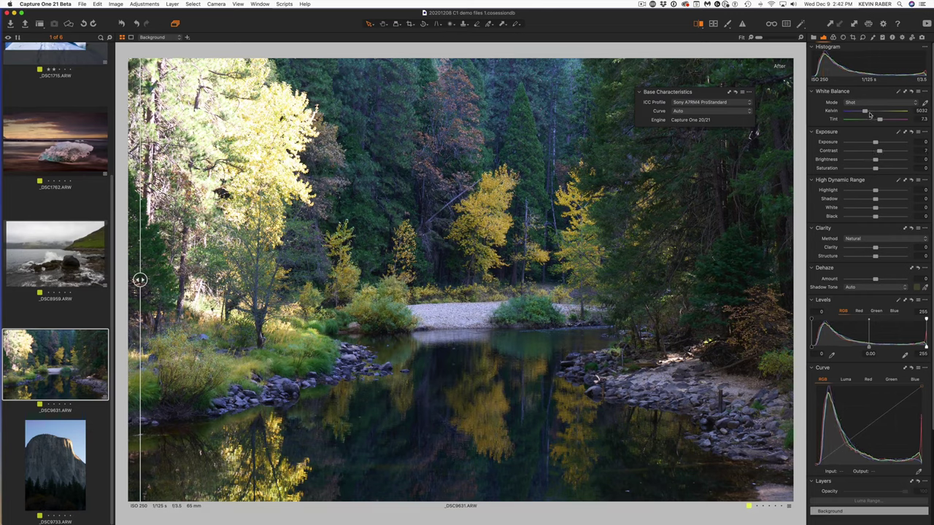
{"action": "left_click_drag", "start_coordinate": [865, 112], "coordinate": [871, 113]}
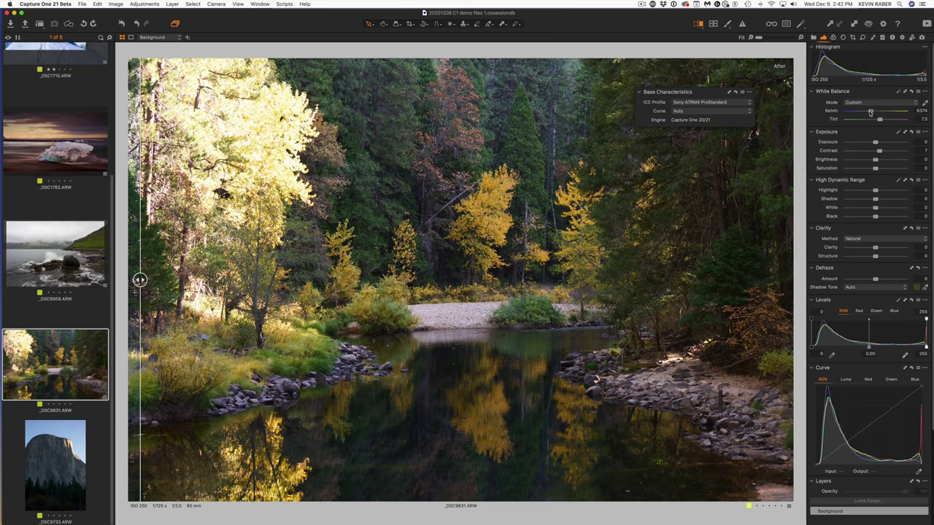
{"action": "left_click_drag", "start_coordinate": [869, 113], "coordinate": [879, 114]}
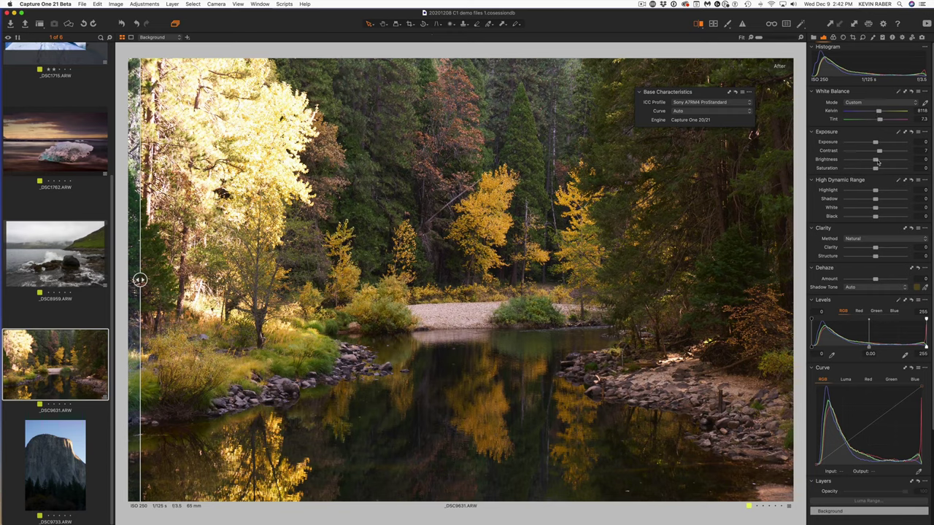
{"action": "left_click_drag", "start_coordinate": [877, 169], "coordinate": [880, 200]}
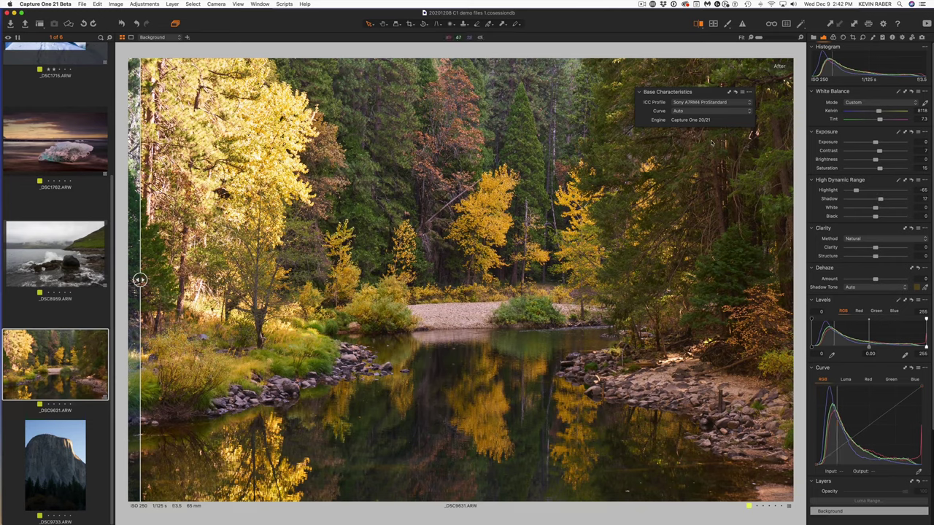
{"action": "left_click", "coordinate": [698, 105]}
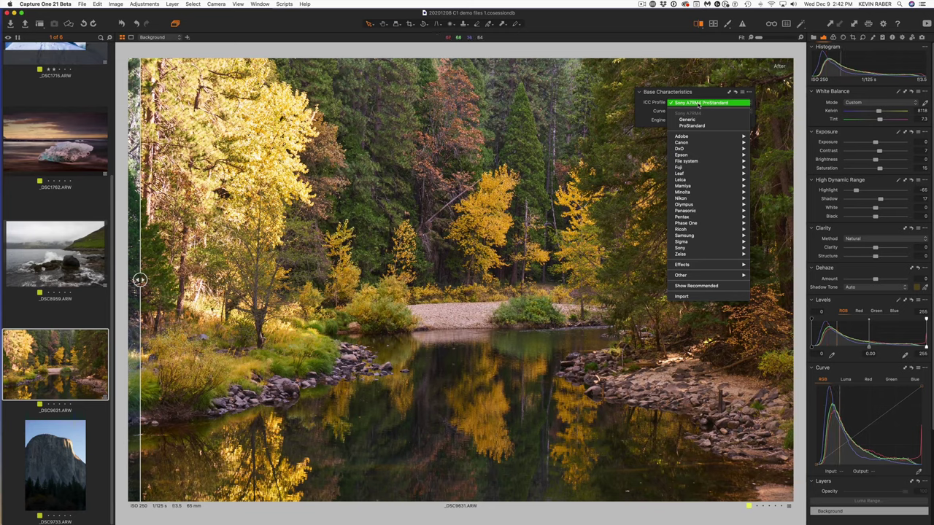
{"action": "left_click", "coordinate": [697, 121]}
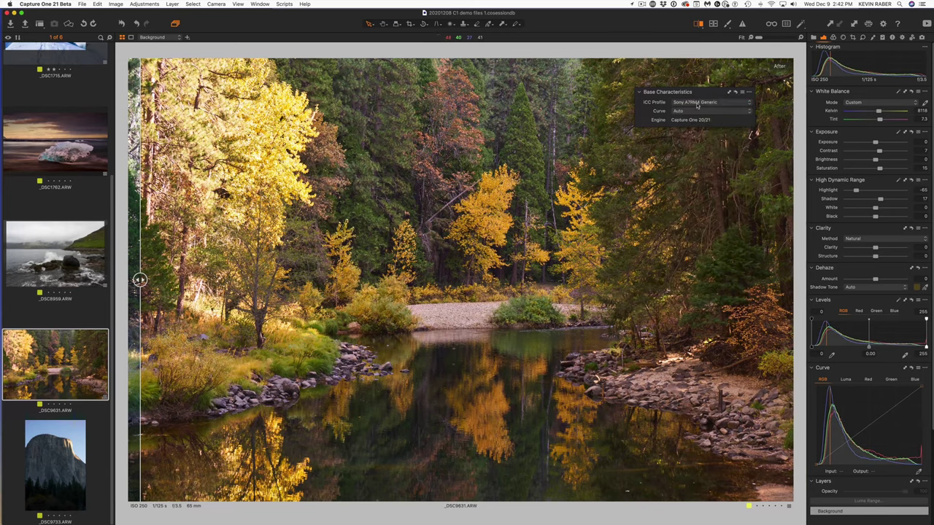
{"action": "left_click", "coordinate": [695, 106]}
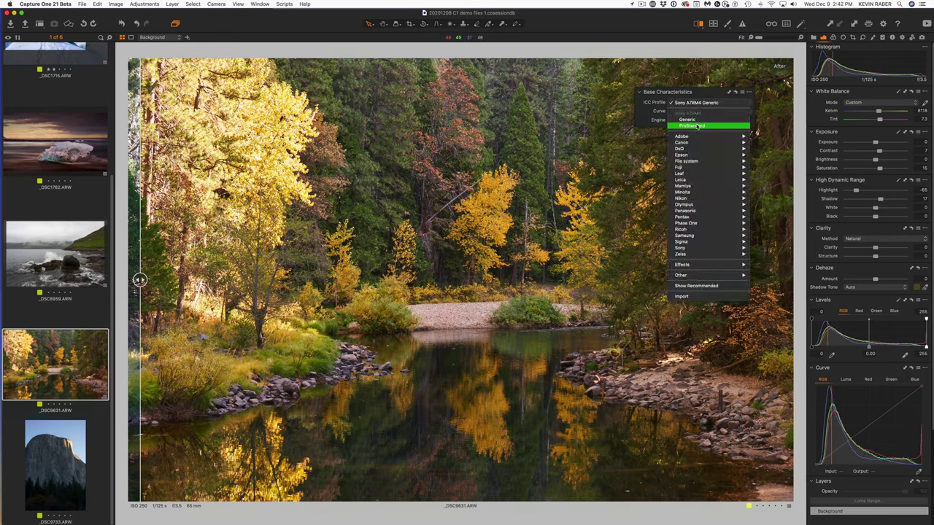
{"action": "left_click", "coordinate": [698, 126]}
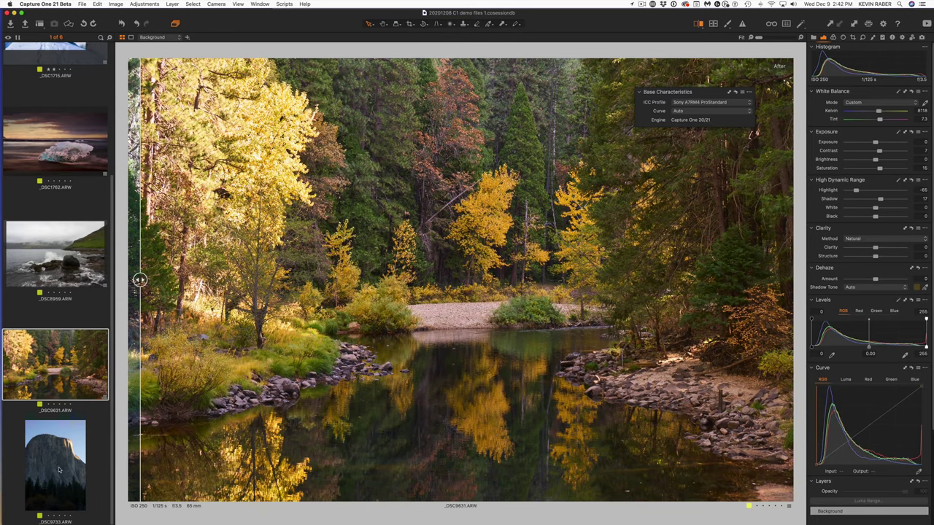
{"action": "left_click", "coordinate": [59, 470]}
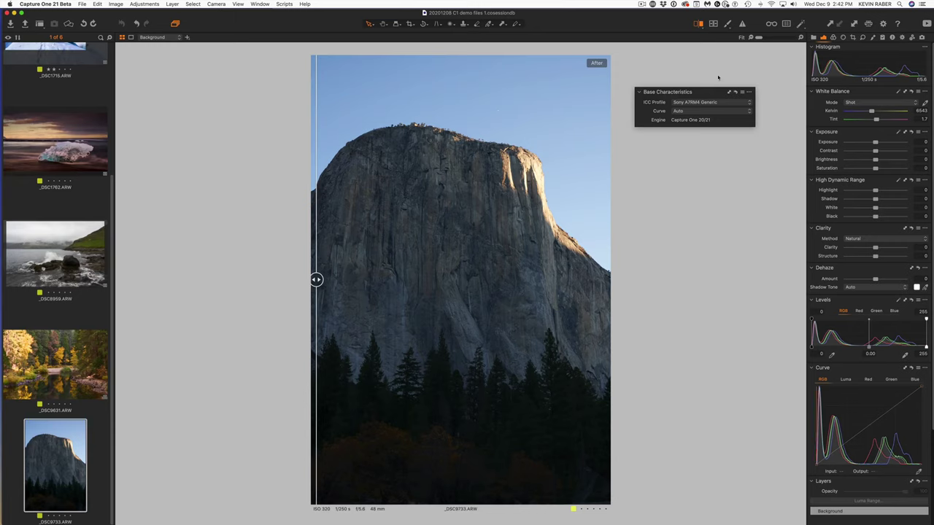
Turn off Before/After, inspect El Capitan at 100%, and set its ICC profile to ProStandard
{"action": "left_click", "coordinate": [700, 24]}
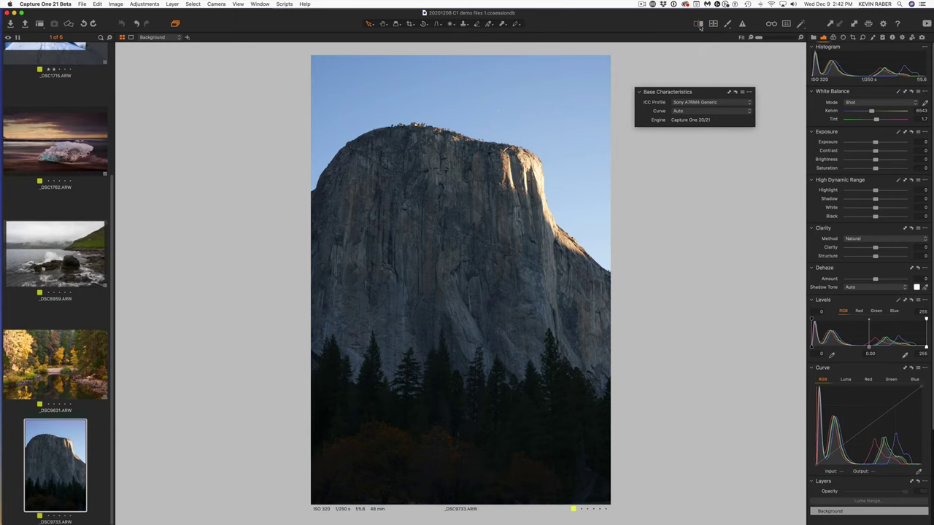
{"action": "left_click", "coordinate": [800, 38]}
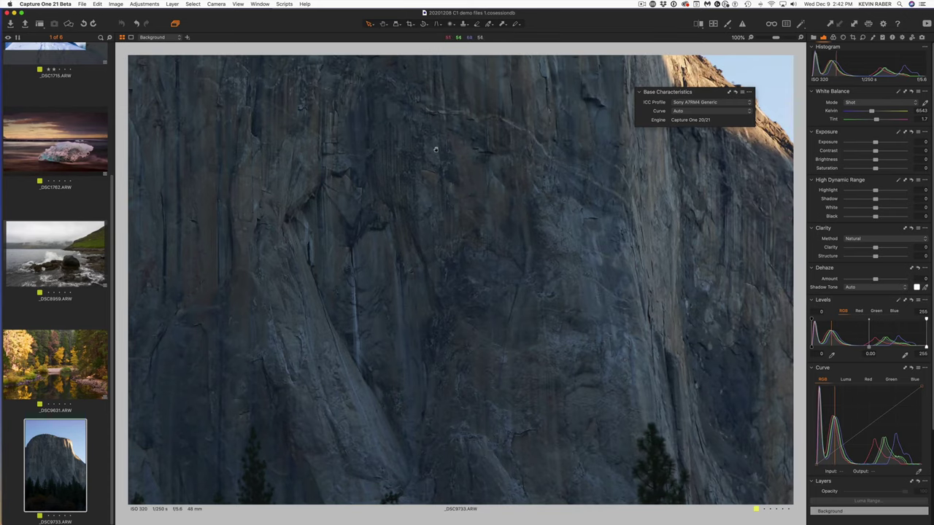
{"action": "left_click_drag", "start_coordinate": [614, 383], "coordinate": [494, 396]}
{"action": "scroll", "coordinate": [494, 396], "scroll_direction": "up", "scroll_amount": 10}
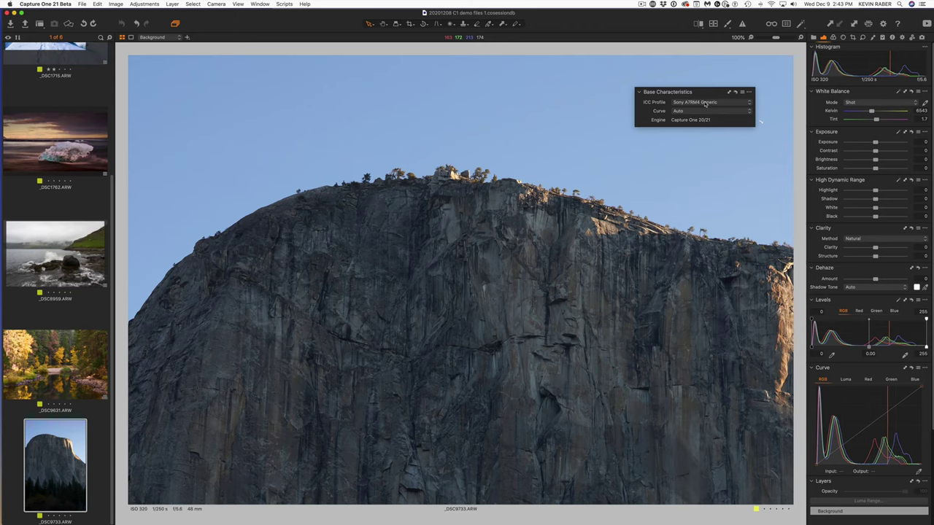
{"action": "left_click", "coordinate": [704, 104]}
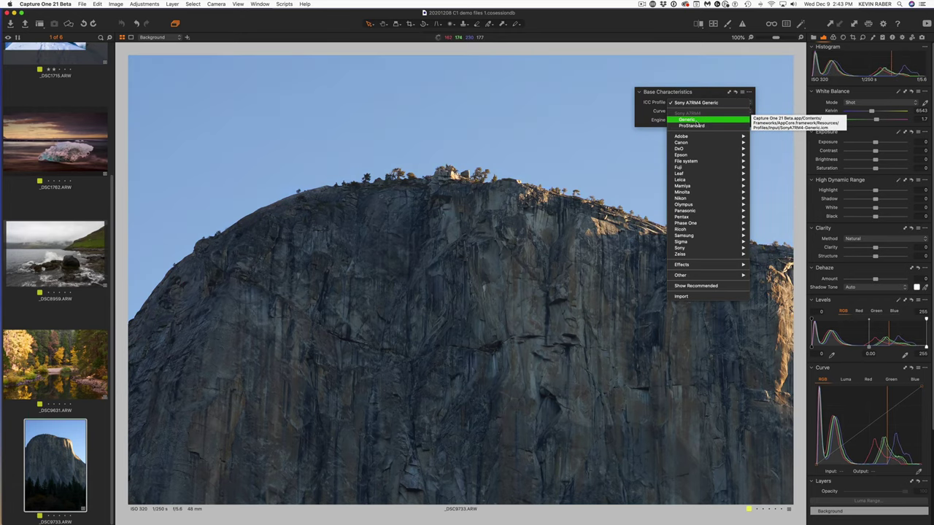
{"action": "left_click", "coordinate": [697, 126]}
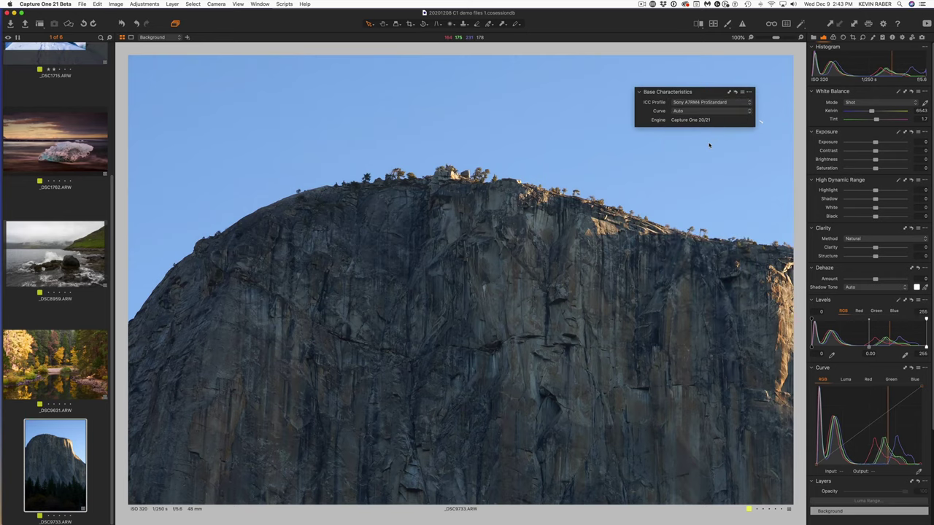